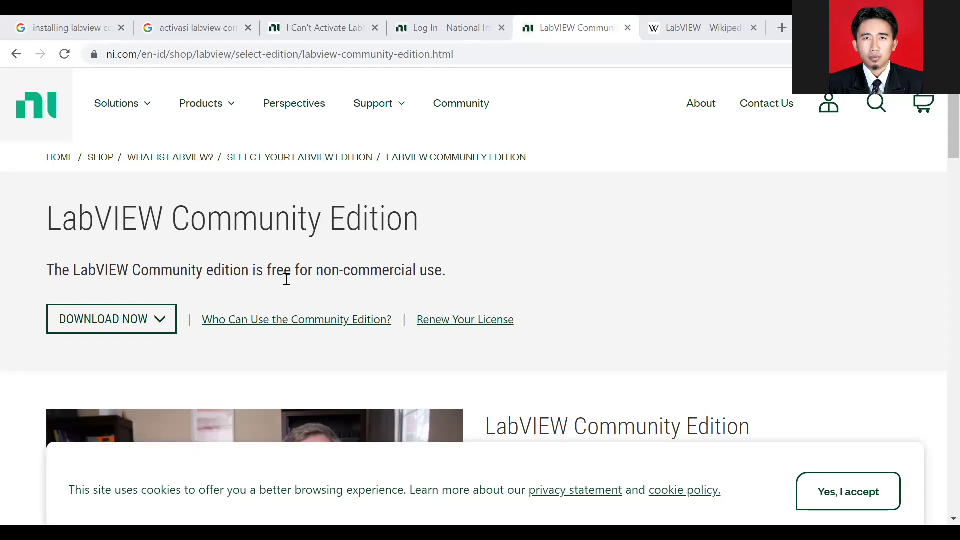
Review the description and included features on the LabVIEW Community Edition page.
{"action": "scroll", "coordinate": [407, 265], "scroll_direction": "down", "scroll_amount": 6}
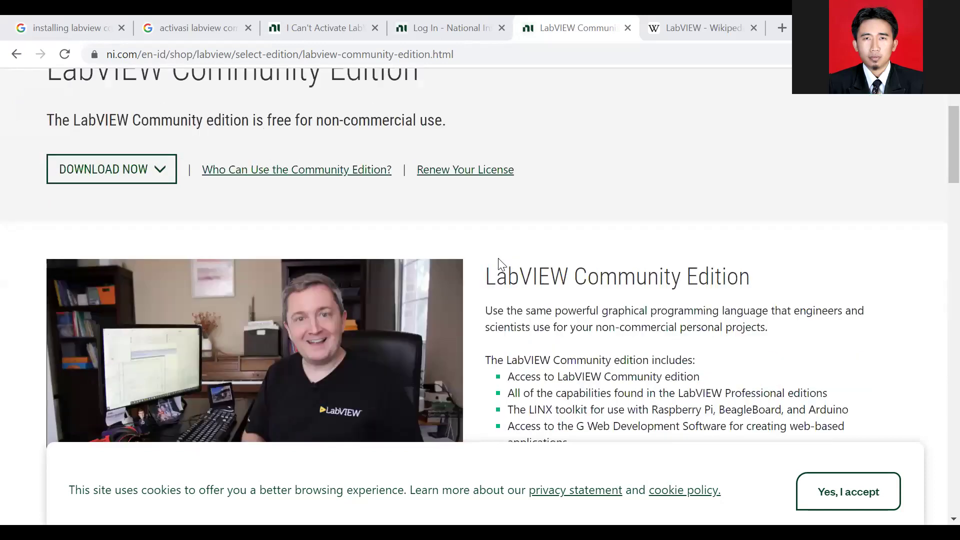
{"action": "scroll", "coordinate": [529, 283], "scroll_direction": "up", "scroll_amount": 2}
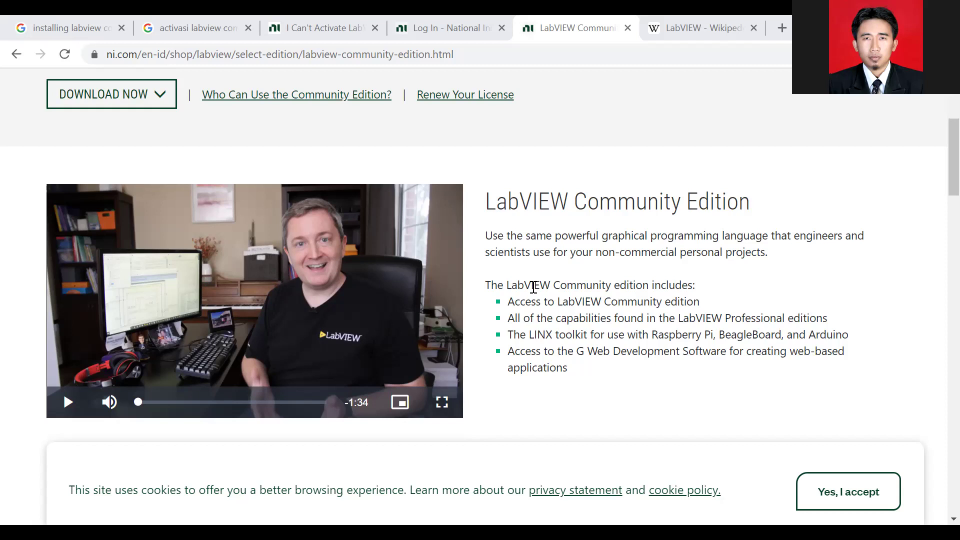
{"action": "scroll", "coordinate": [422, 160], "scroll_direction": "up", "scroll_amount": 3}
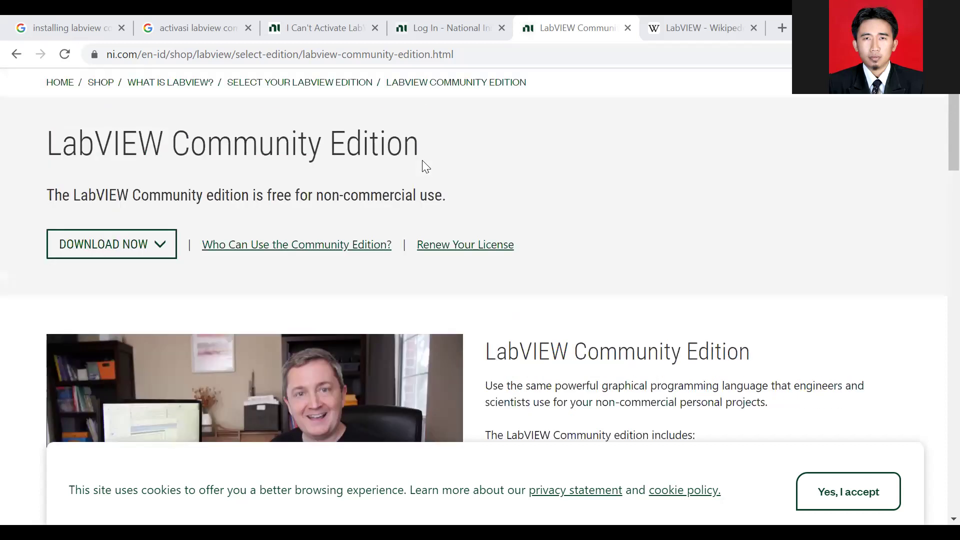
{"action": "scroll", "coordinate": [422, 165], "scroll_direction": "up", "scroll_amount": 1}
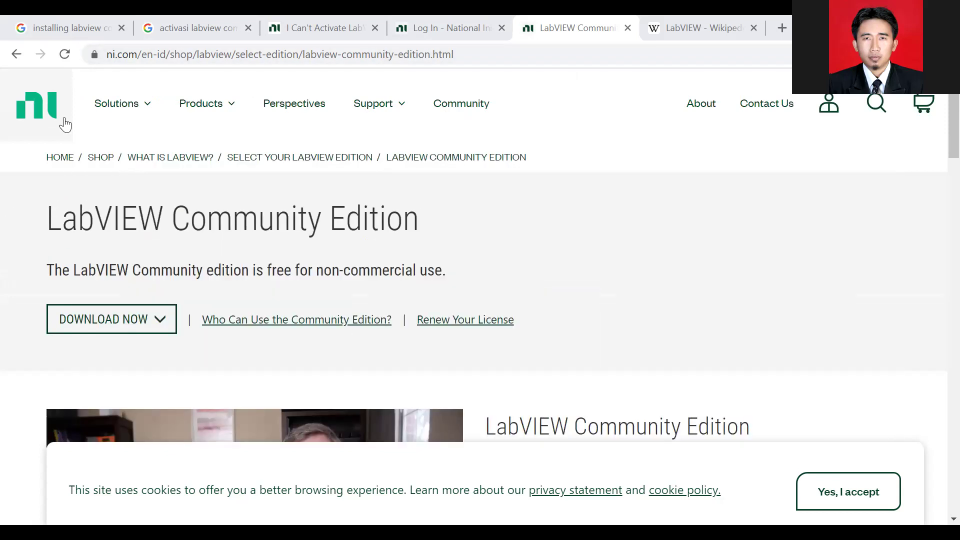
Open NI's LabVIEW Community download page from the Google results for "installing labview community edition".
{"action": "left_click", "coordinate": [80, 31]}
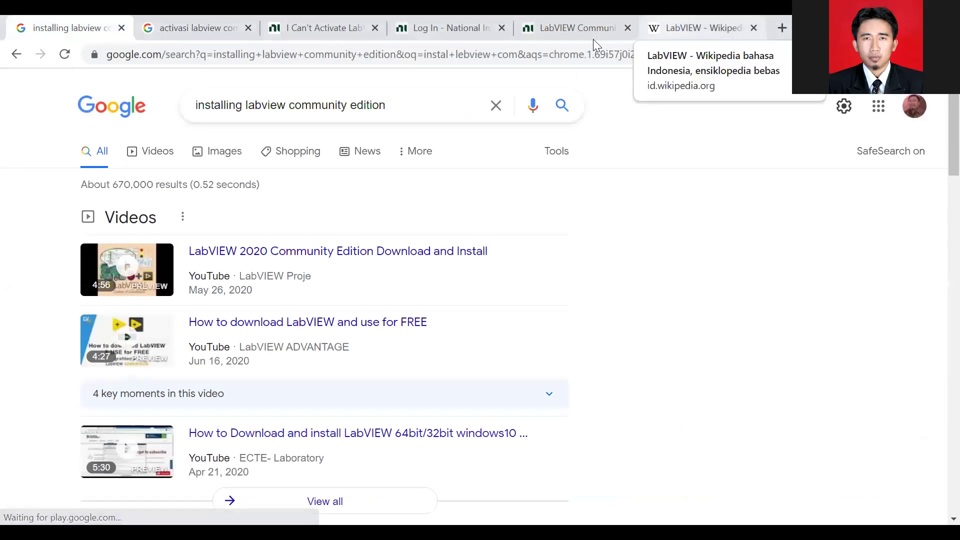
{"action": "scroll", "coordinate": [356, 190], "scroll_direction": "down", "scroll_amount": 1}
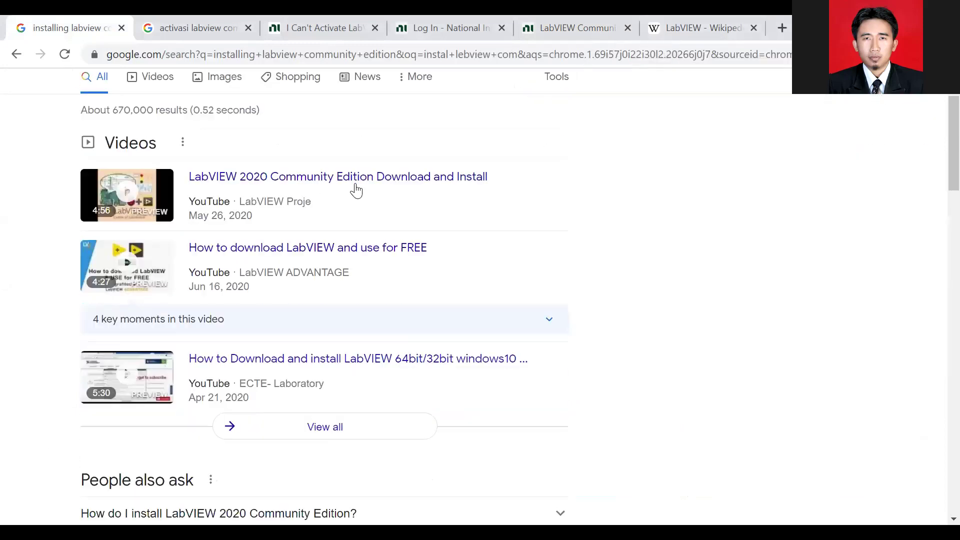
{"action": "scroll", "coordinate": [365, 213], "scroll_direction": "down", "scroll_amount": 1}
{"action": "scroll", "coordinate": [366, 214], "scroll_direction": "up", "scroll_amount": 2}
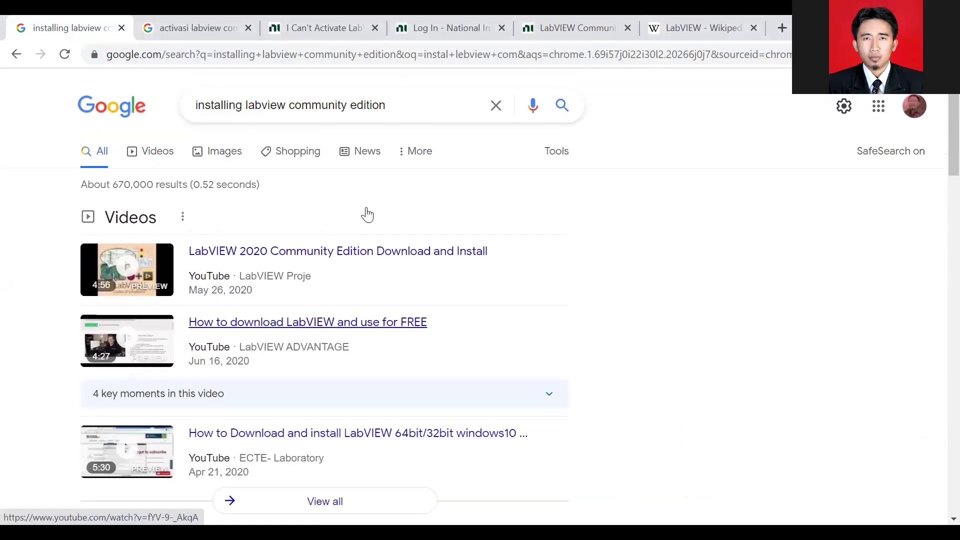
{"action": "scroll", "coordinate": [367, 215], "scroll_direction": "down", "scroll_amount": 3}
{"action": "scroll", "coordinate": [368, 215], "scroll_direction": "up", "scroll_amount": 3}
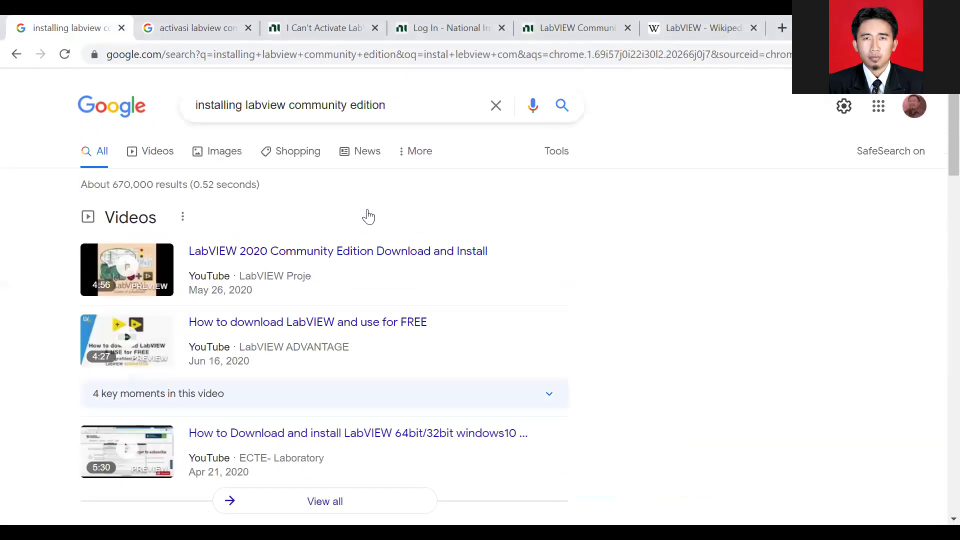
{"action": "scroll", "coordinate": [368, 216], "scroll_direction": "down", "scroll_amount": 7}
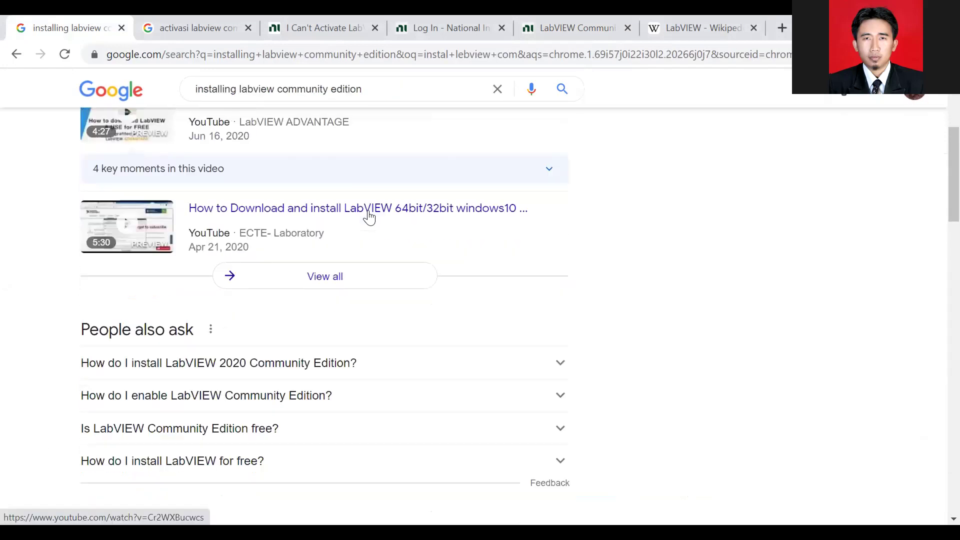
{"action": "left_click", "coordinate": [255, 255]}
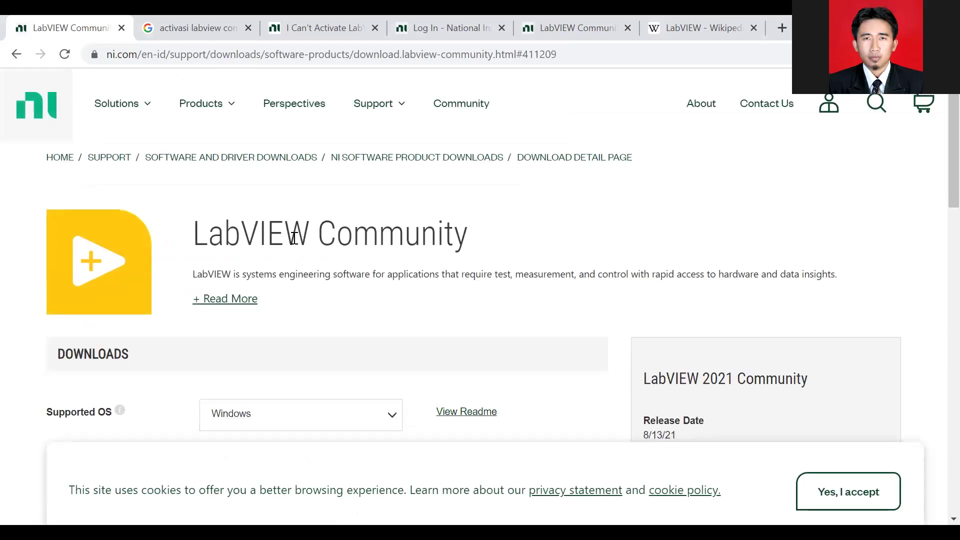
Check the download details for LabVIEW 2021 Community on Windows and request its download.
{"action": "scroll", "coordinate": [294, 238], "scroll_direction": "down", "scroll_amount": 3}
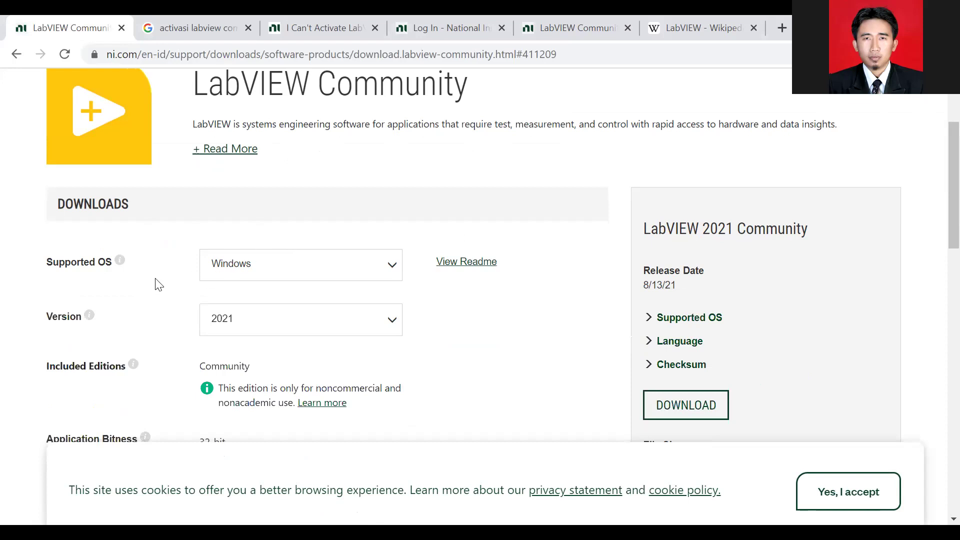
{"action": "scroll", "coordinate": [253, 307], "scroll_direction": "down", "scroll_amount": 2}
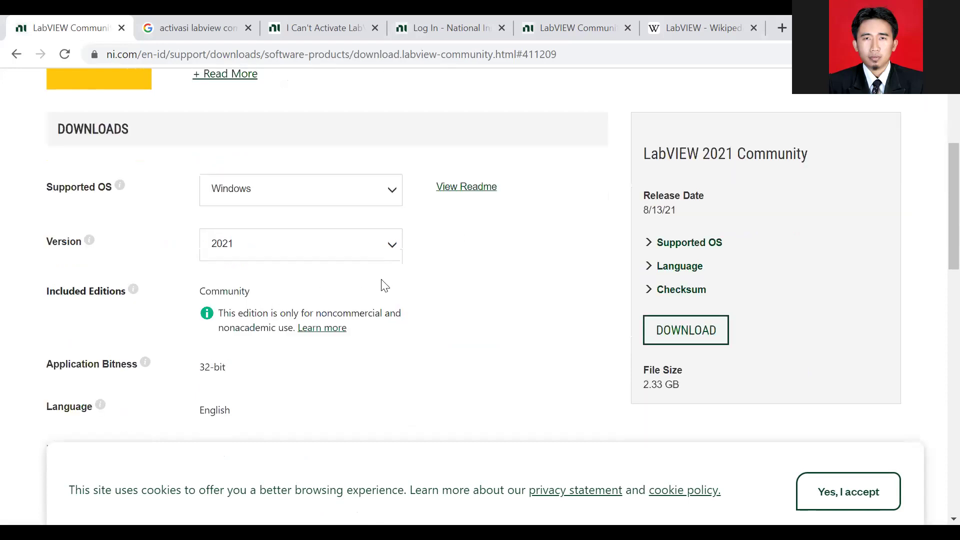
{"action": "scroll", "coordinate": [385, 286], "scroll_direction": "down", "scroll_amount": 2}
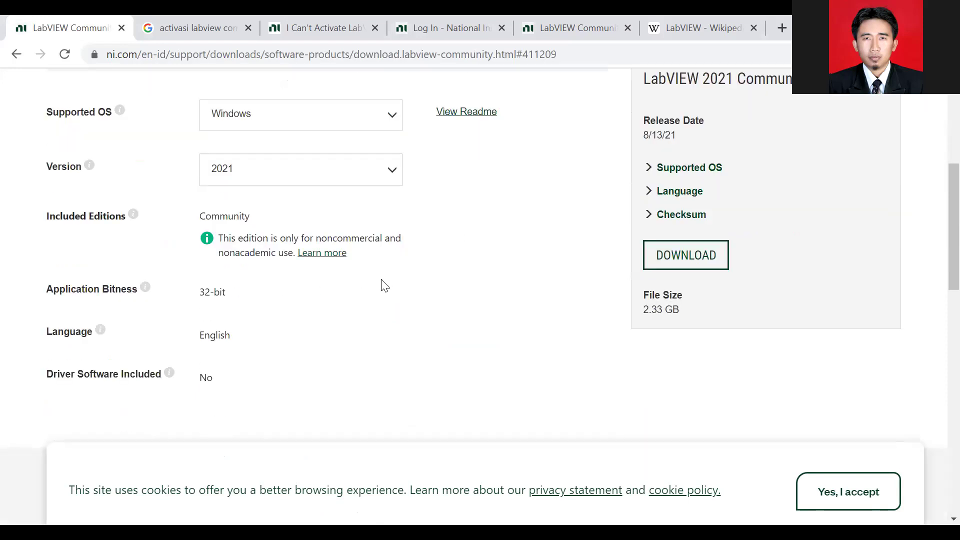
{"action": "scroll", "coordinate": [383, 285], "scroll_direction": "up", "scroll_amount": 3}
{"action": "scroll", "coordinate": [755, 378], "scroll_direction": "down", "scroll_amount": 1}
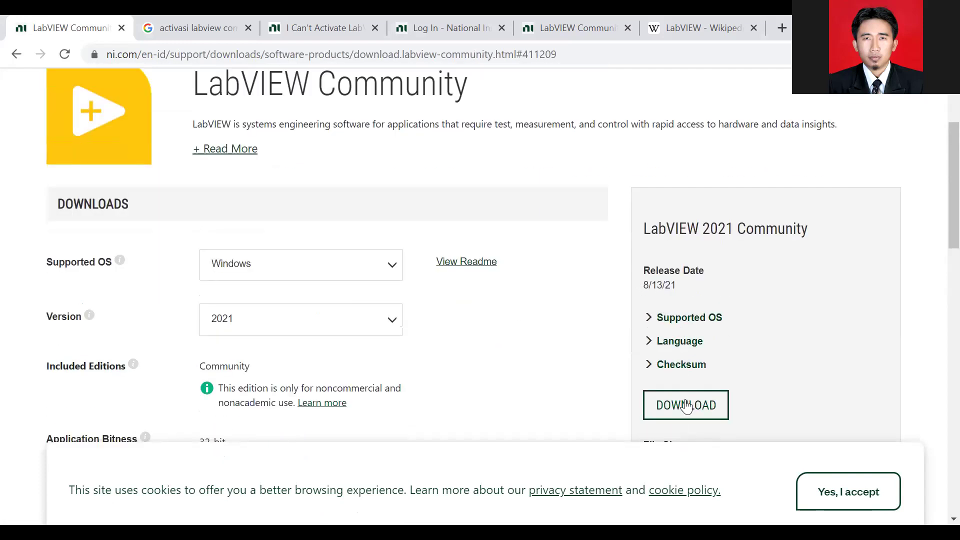
{"action": "scroll", "coordinate": [709, 413], "scroll_direction": "down", "scroll_amount": 1}
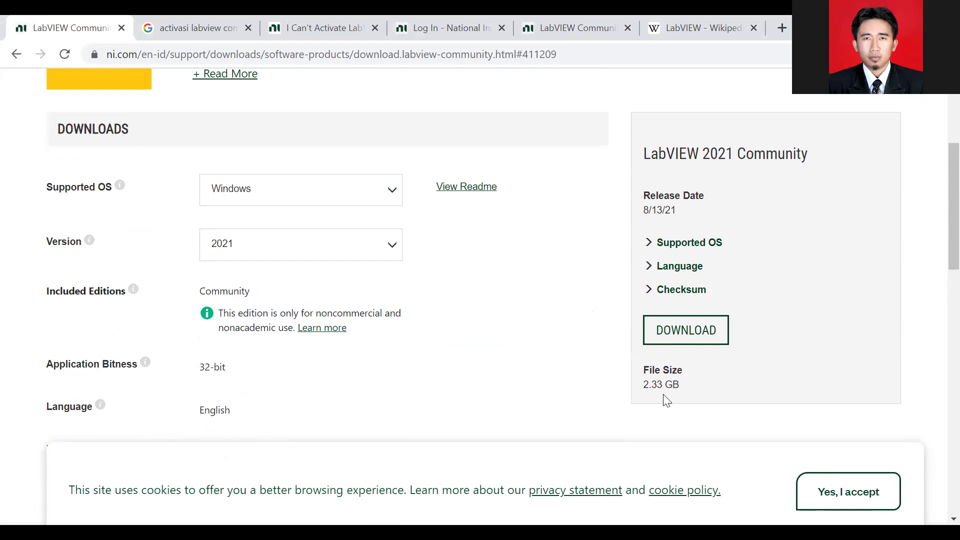
{"action": "left_click", "coordinate": [705, 340]}
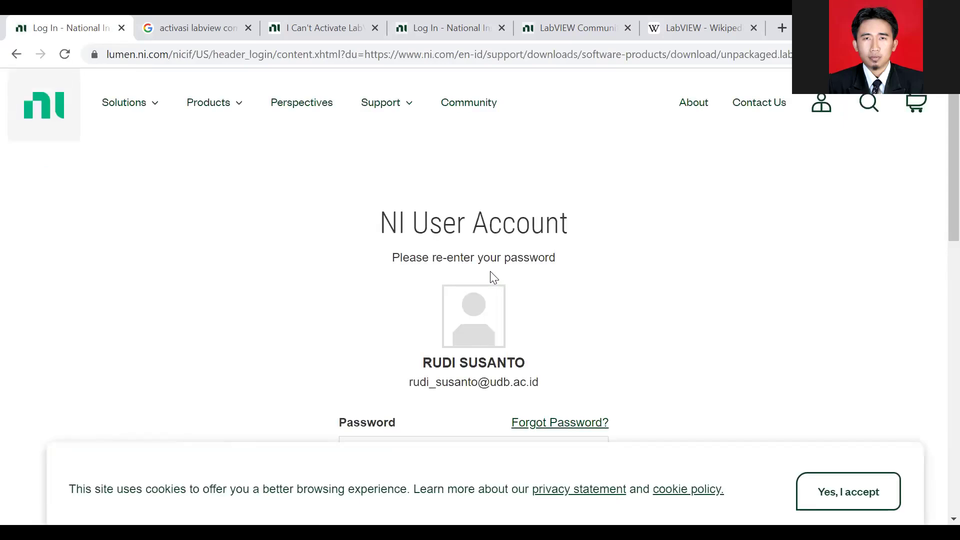
Fill in the saved account password and log in to the NI User Account.
{"action": "scroll", "coordinate": [490, 271], "scroll_direction": "down", "scroll_amount": 1}
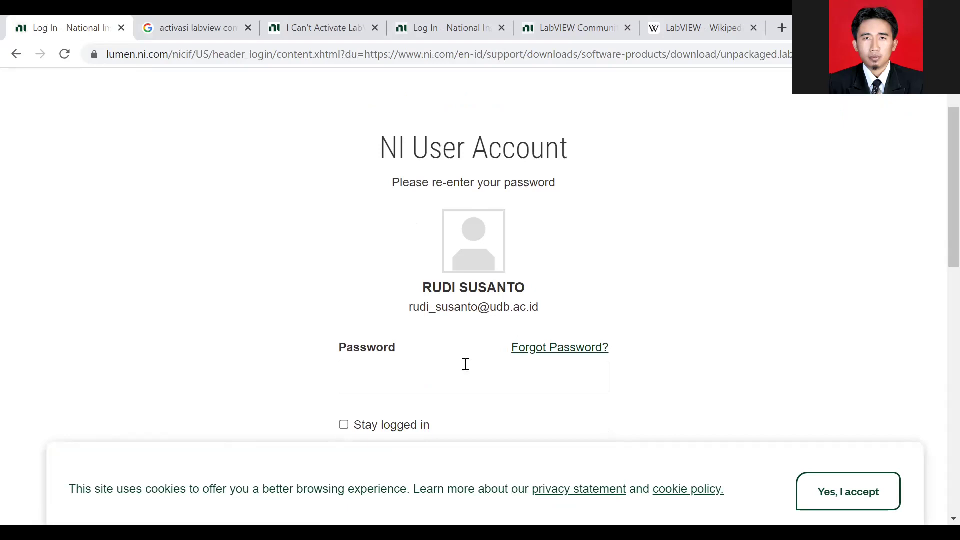
{"action": "scroll", "coordinate": [483, 302], "scroll_direction": "down", "scroll_amount": 1}
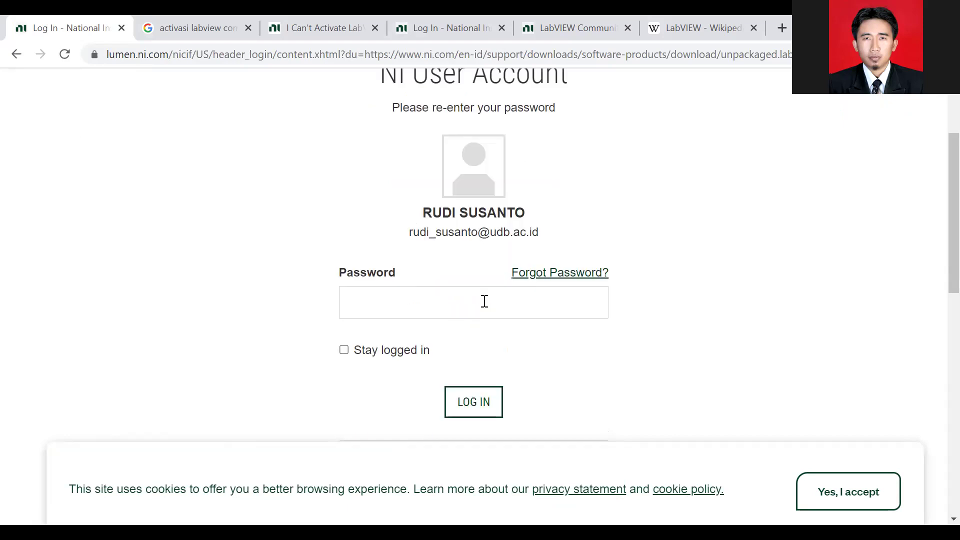
{"action": "left_click", "coordinate": [485, 302]}
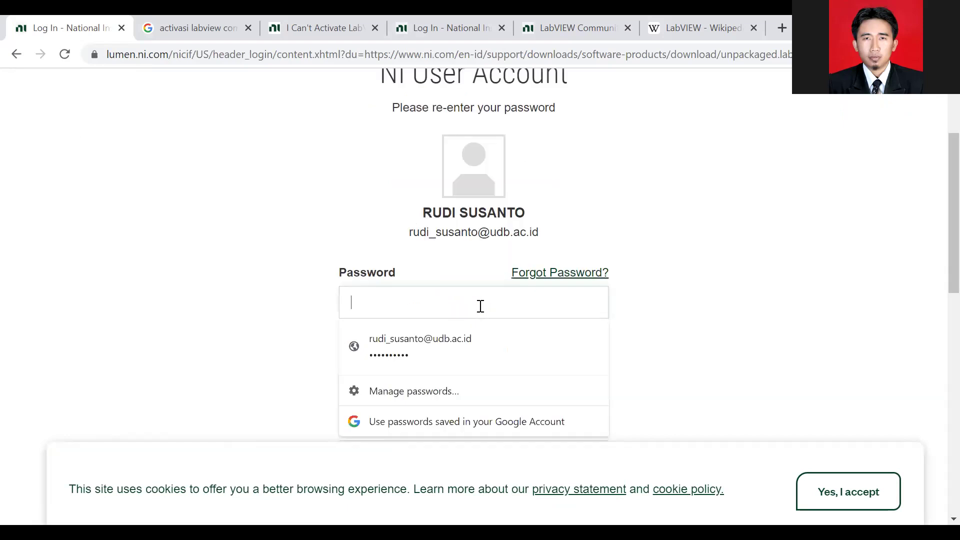
{"action": "left_click", "coordinate": [451, 352]}
{"action": "left_click", "coordinate": [473, 403]}
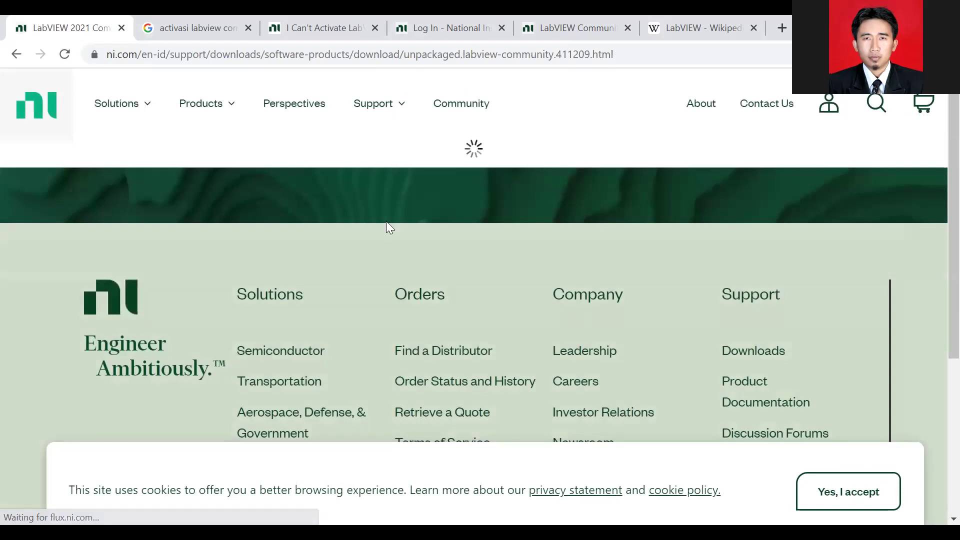
Look over the download instructions and cancel the running ni-labview-2021 ISO download.
{"action": "scroll", "coordinate": [354, 295], "scroll_direction": "down", "scroll_amount": 6}
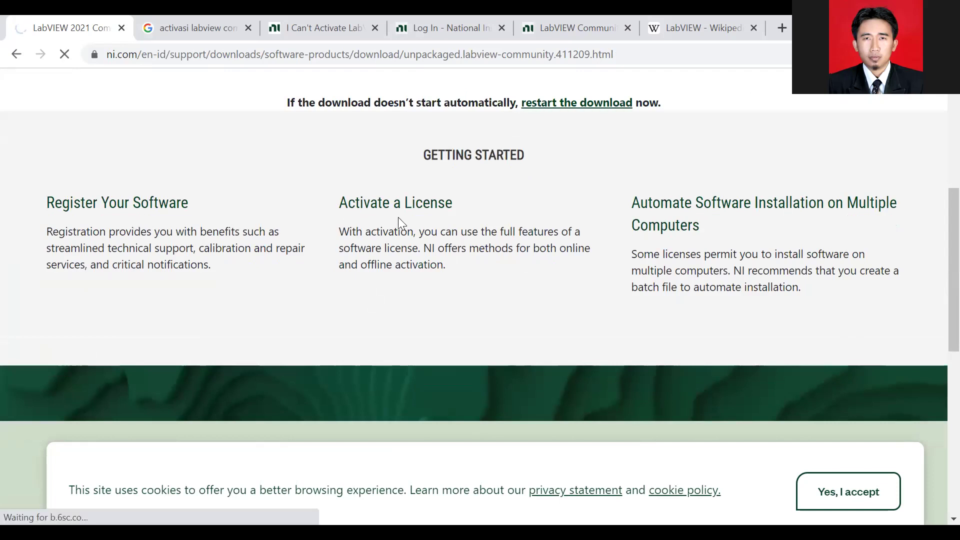
{"action": "scroll", "coordinate": [398, 217], "scroll_direction": "up", "scroll_amount": 2}
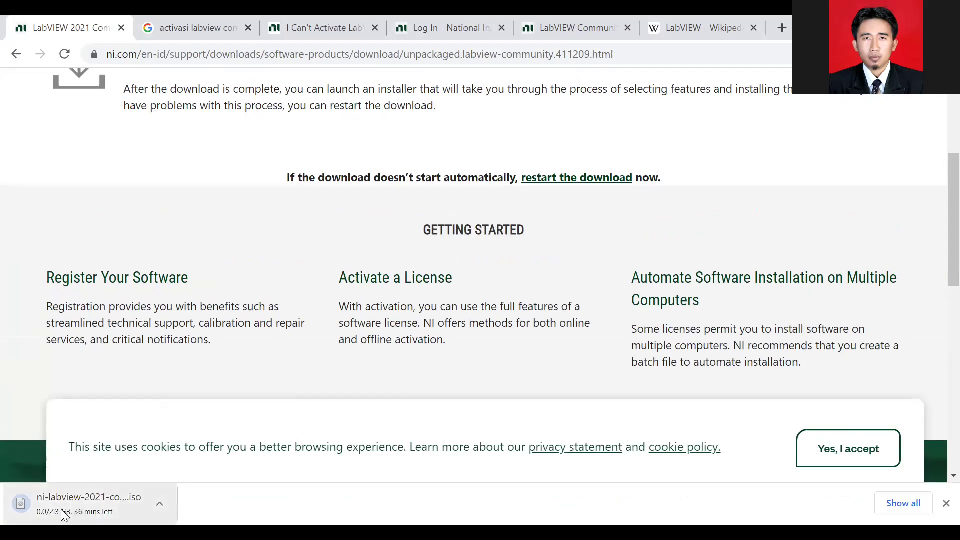
{"action": "left_click", "coordinate": [159, 502]}
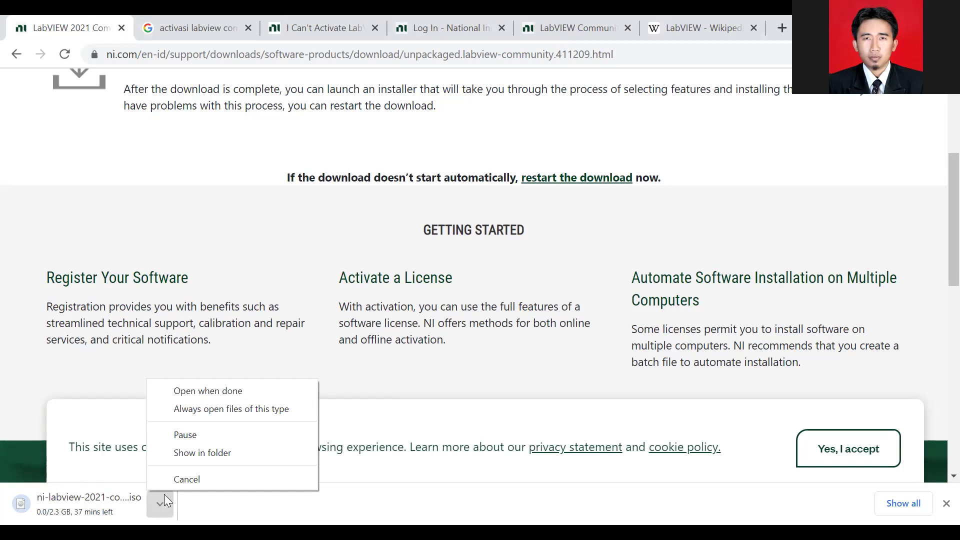
{"action": "left_click", "coordinate": [181, 480]}
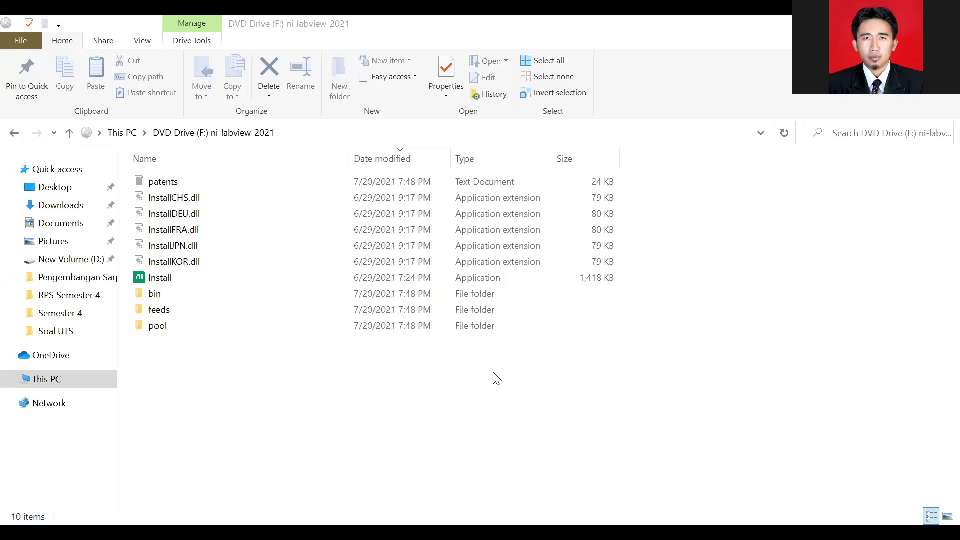
Launch the Install application from the ni-labview-2021 DVD drive (F:).
{"action": "double_click", "coordinate": [175, 282]}
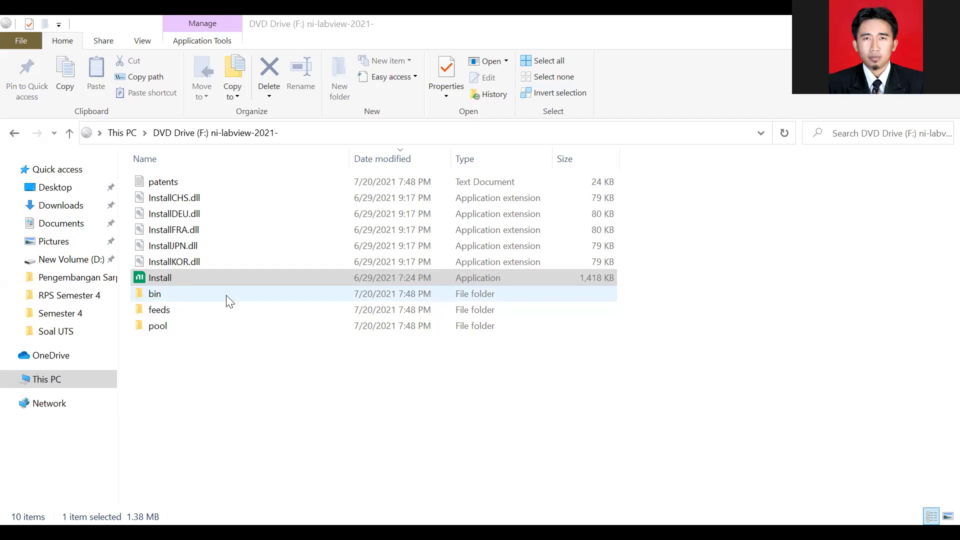
{"action": "left_click", "coordinate": [296, 287]}
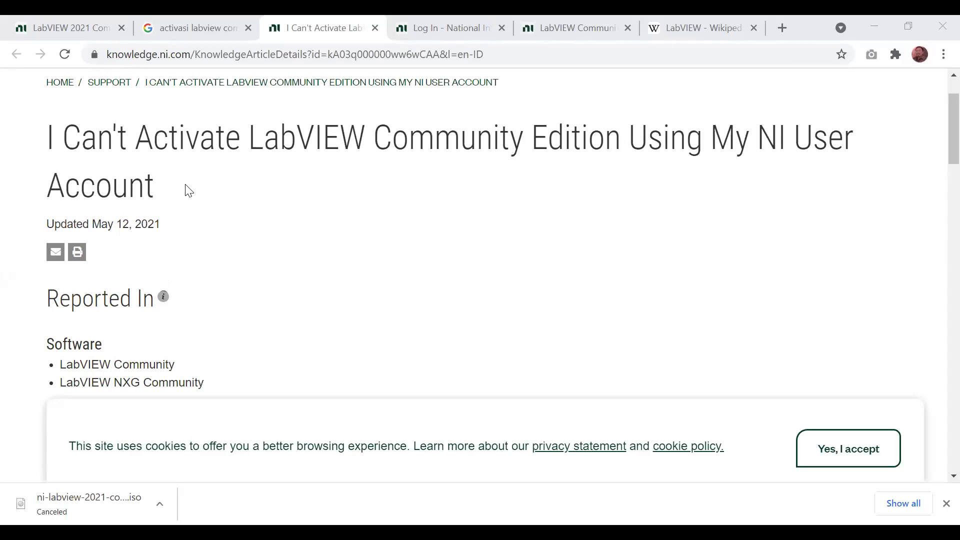
Examine the NI support article on activating LabVIEW Community Edition, dismissing the feedback survey and reading the solution steps.
{"action": "scroll", "coordinate": [651, 282], "scroll_direction": "up", "scroll_amount": 1}
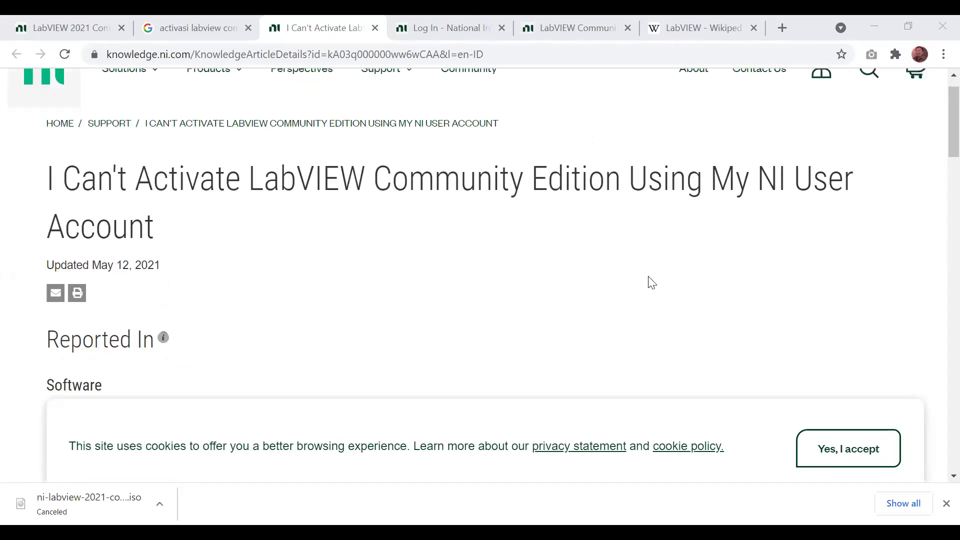
{"action": "scroll", "coordinate": [651, 283], "scroll_direction": "up", "scroll_amount": 1}
{"action": "scroll", "coordinate": [651, 283], "scroll_direction": "down", "scroll_amount": 8}
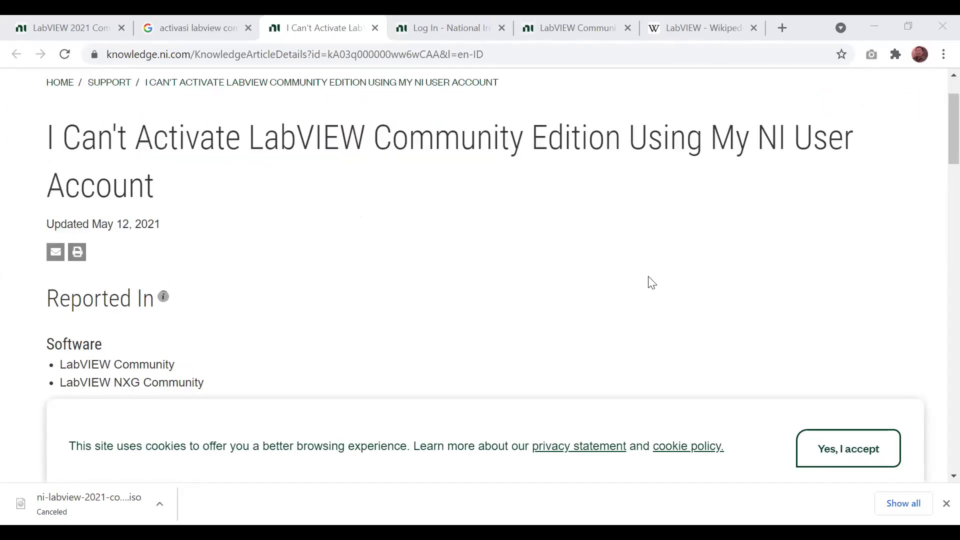
{"action": "scroll", "coordinate": [652, 282], "scroll_direction": "down", "scroll_amount": 4}
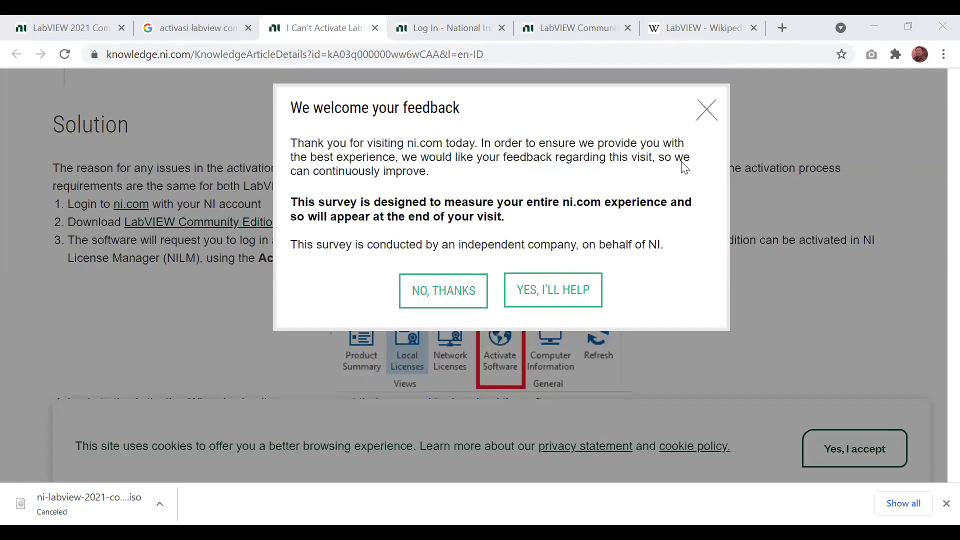
{"action": "key", "text": "Escape"}
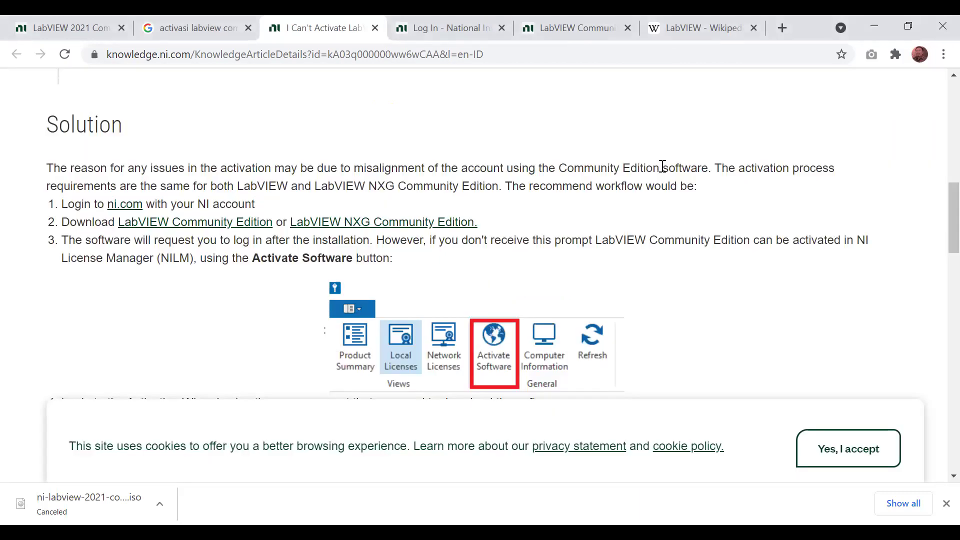
{"action": "scroll", "coordinate": [553, 235], "scroll_direction": "down", "scroll_amount": 4}
{"action": "scroll", "coordinate": [549, 241], "scroll_direction": "down", "scroll_amount": 2}
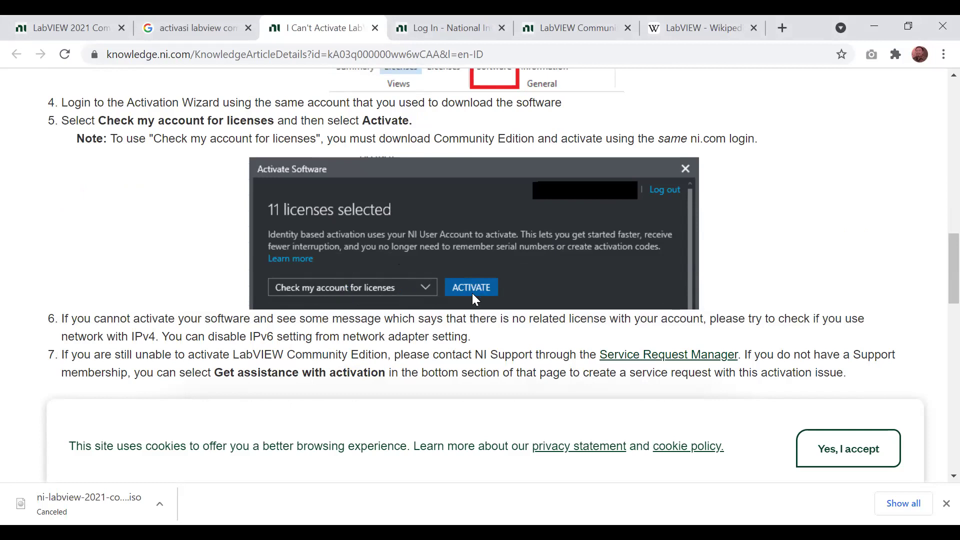
{"action": "scroll", "coordinate": [472, 293], "scroll_direction": "down", "scroll_amount": 3}
{"action": "scroll", "coordinate": [475, 298], "scroll_direction": "down", "scroll_amount": 2}
{"action": "scroll", "coordinate": [475, 299], "scroll_direction": "down", "scroll_amount": 5}
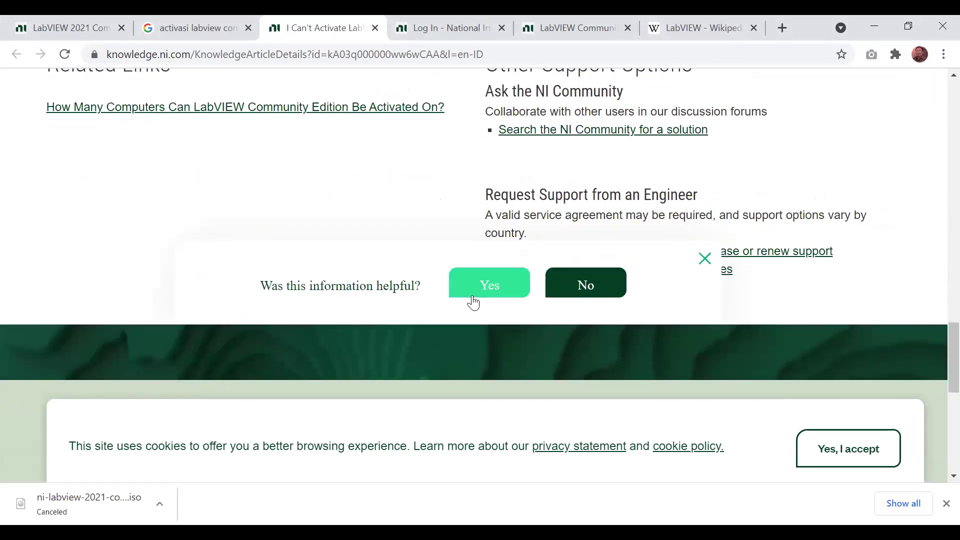
{"action": "scroll", "coordinate": [474, 302], "scroll_direction": "up", "scroll_amount": 6}
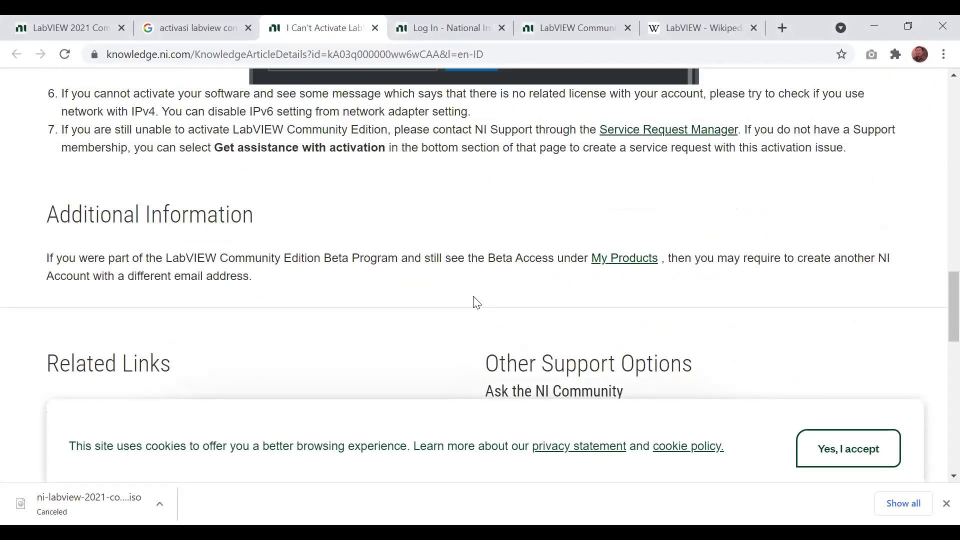
{"action": "scroll", "coordinate": [476, 303], "scroll_direction": "up", "scroll_amount": 2}
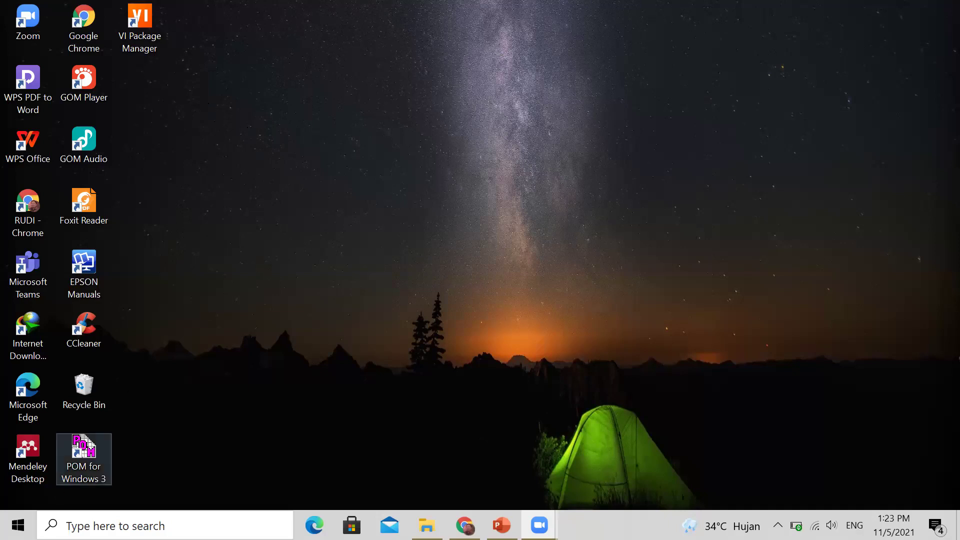
Launch NI LabVIEW 2021 (32-bit) and create a new blank VI, moving its front panel clear of the block diagram.
{"action": "key", "text": "super"}
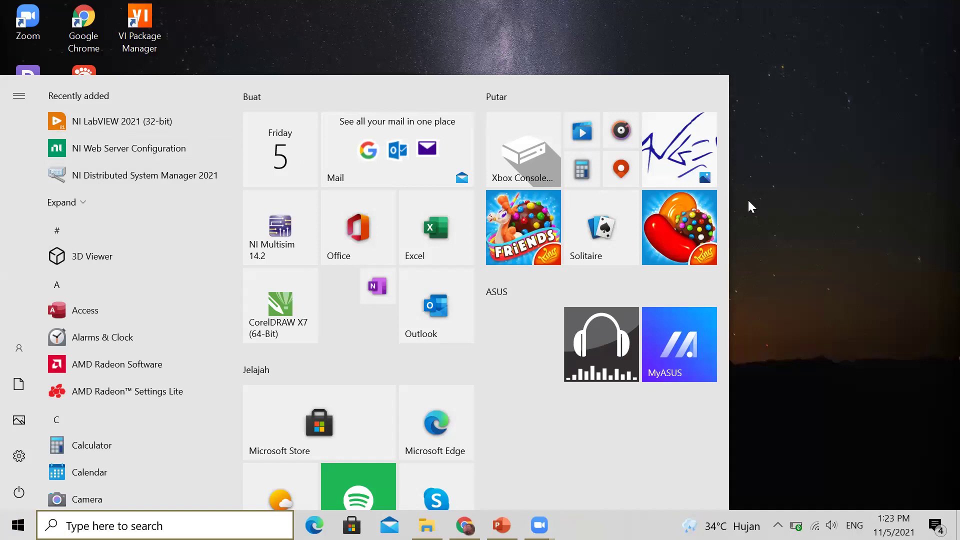
{"action": "left_click", "coordinate": [118, 122]}
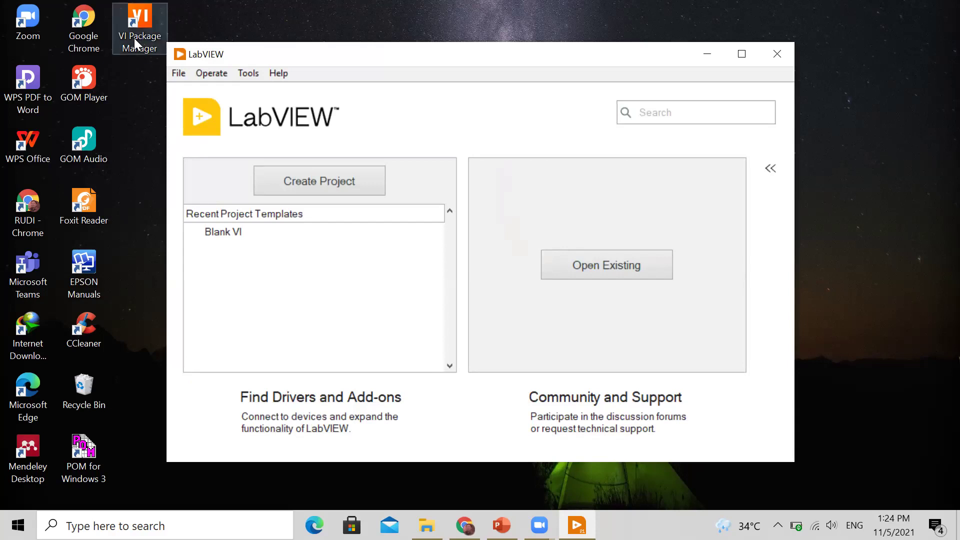
{"action": "left_click", "coordinate": [177, 79]}
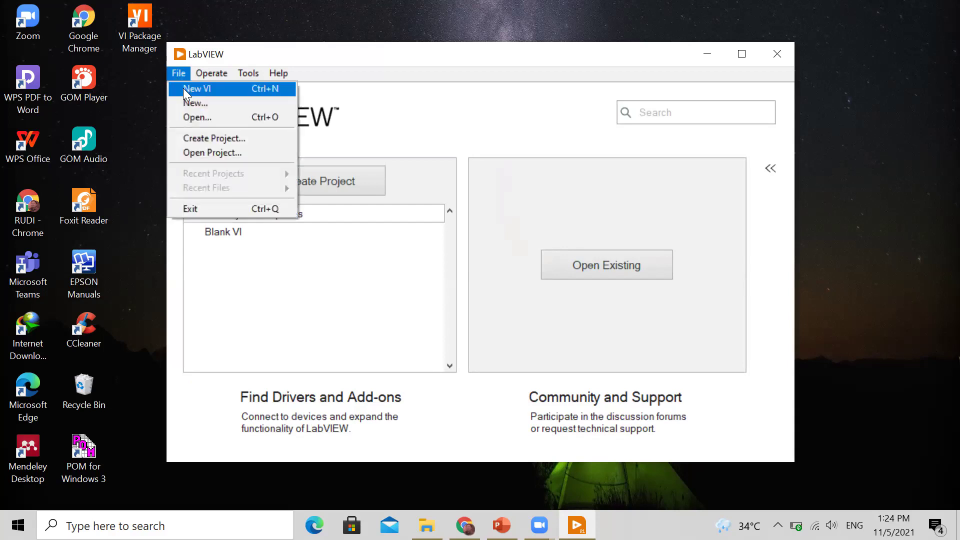
{"action": "left_click", "coordinate": [183, 88]}
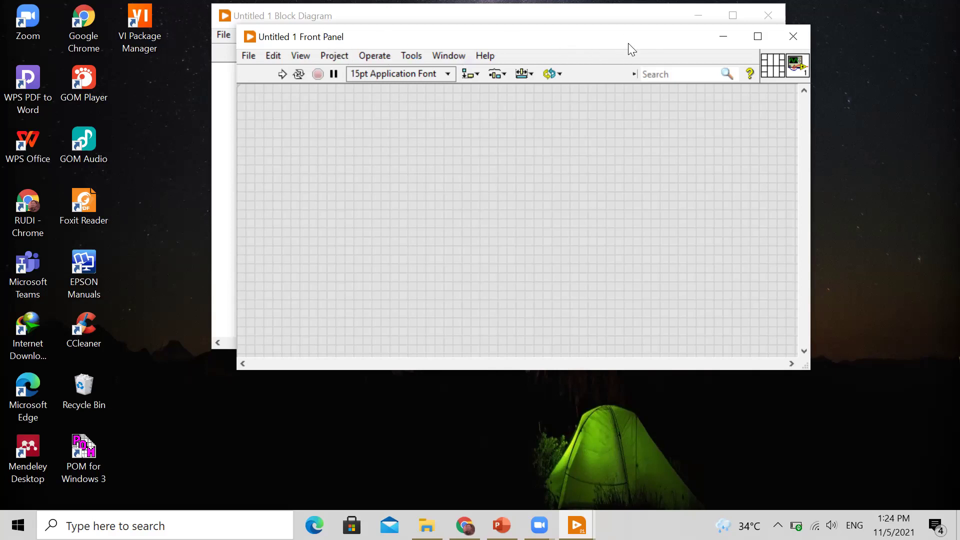
{"action": "left_click_drag", "start_coordinate": [628, 43], "coordinate": [681, 229]}
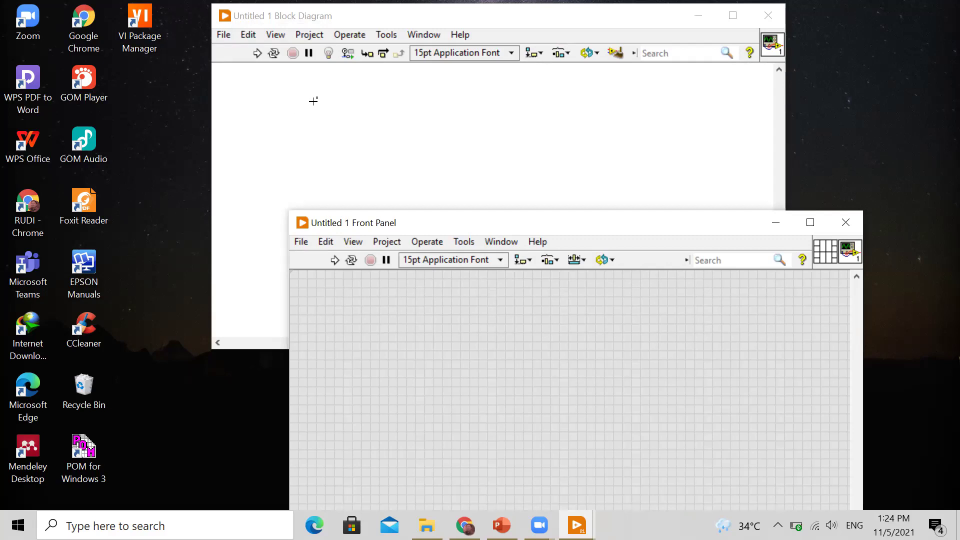
Browse the block diagram's Functions palette, examining the MakerHub LINX functions and the Measurement I/O category.
{"action": "right_click", "coordinate": [340, 108]}
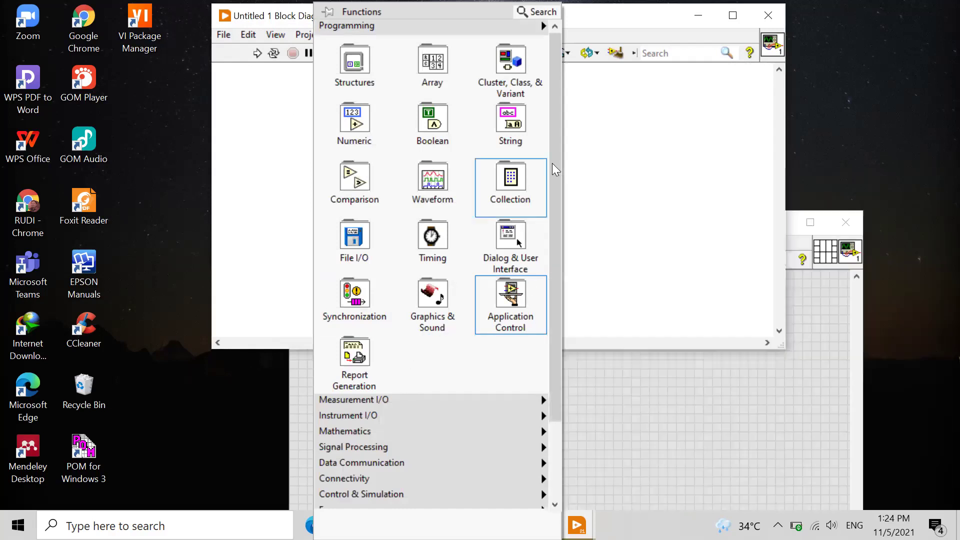
{"action": "scroll", "coordinate": [554, 248], "scroll_direction": "down", "scroll_amount": 3}
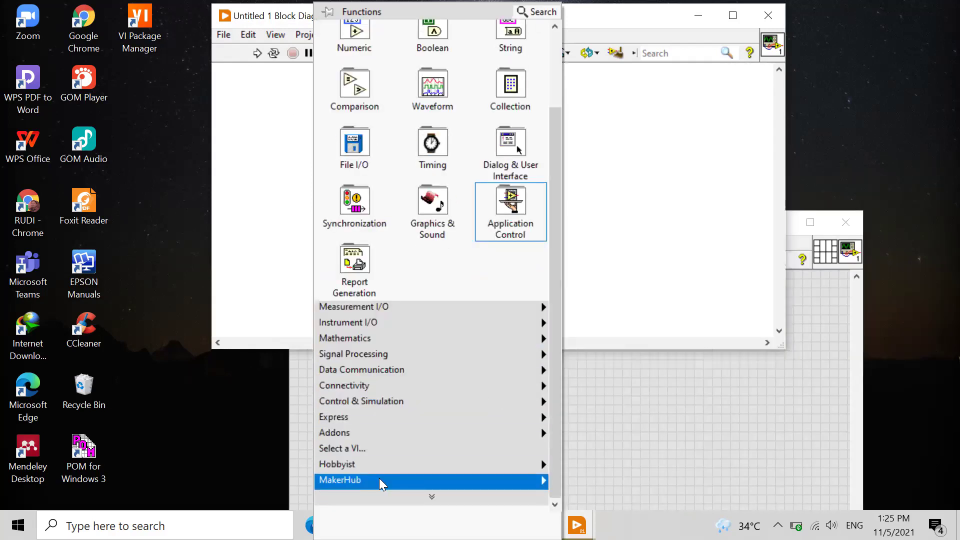
{"action": "mouse_move", "coordinate": [478, 480]}
{"action": "mouse_move", "coordinate": [584, 469]}
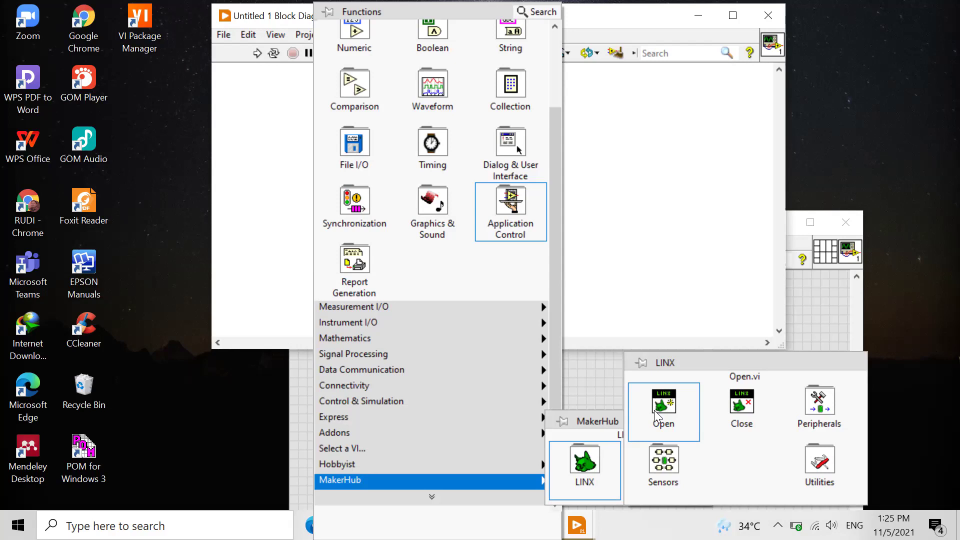
{"action": "mouse_move", "coordinate": [479, 310]}
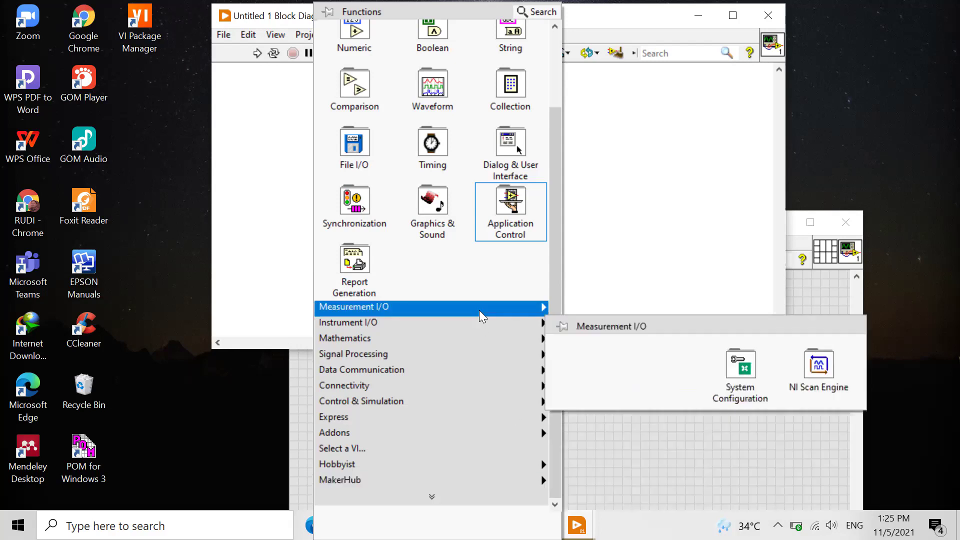
Launch VI Package Manager and minimize the block diagram and front panel windows, dismissing the low-battery notice.
{"action": "left_click", "coordinate": [151, 32]}
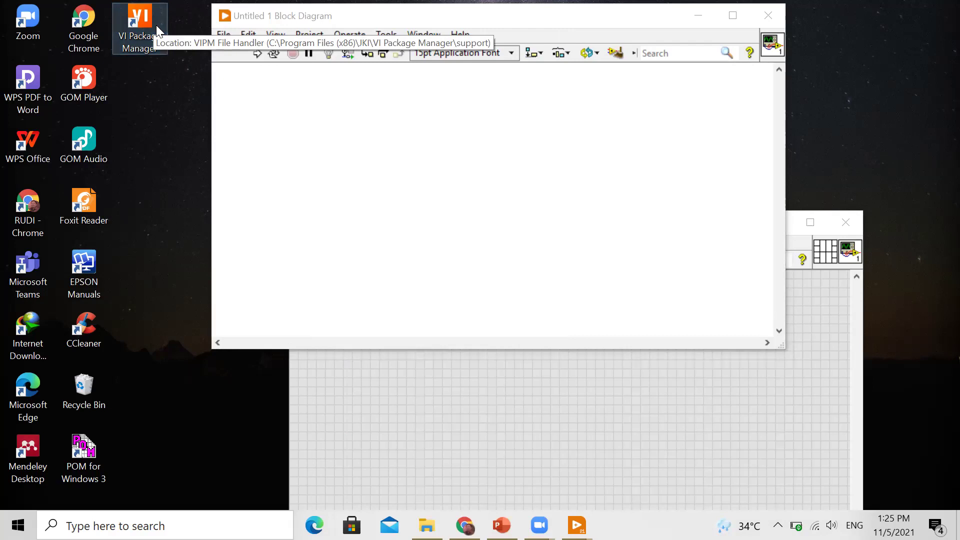
{"action": "left_click", "coordinate": [699, 106]}
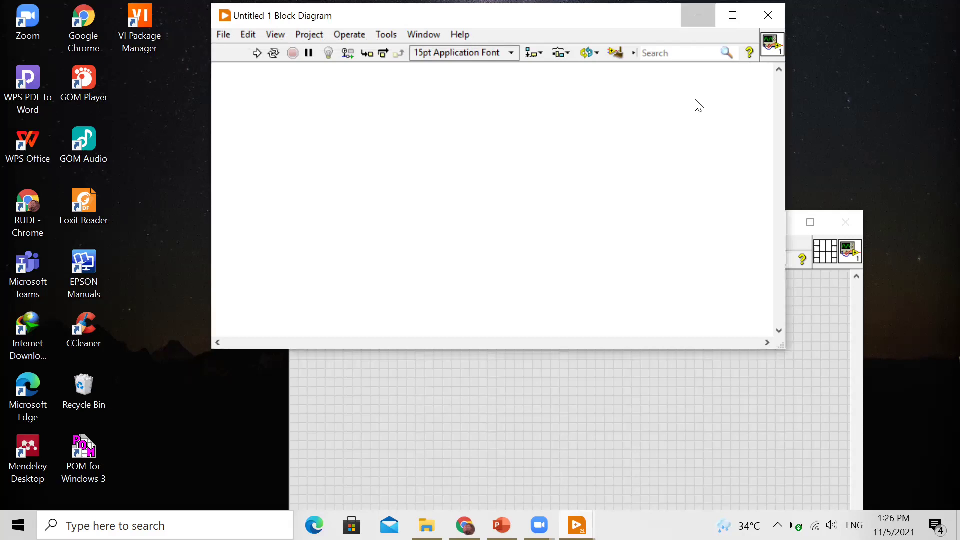
{"action": "left_click", "coordinate": [698, 15]}
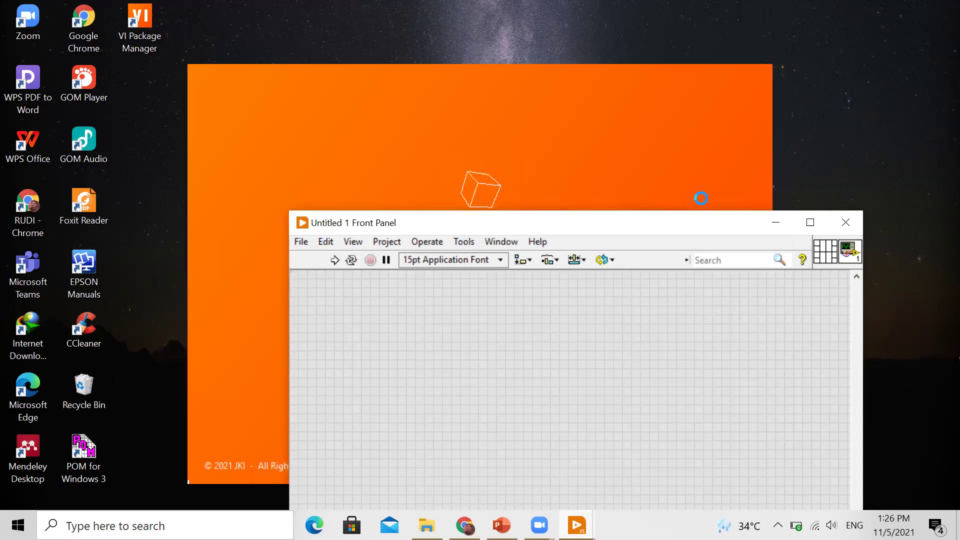
{"action": "left_click", "coordinate": [778, 227]}
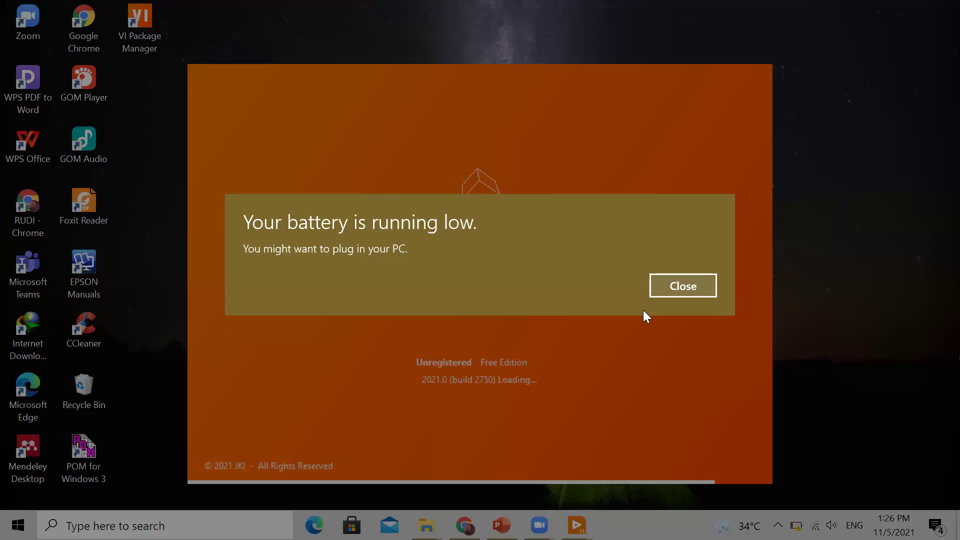
{"action": "left_click", "coordinate": [683, 288]}
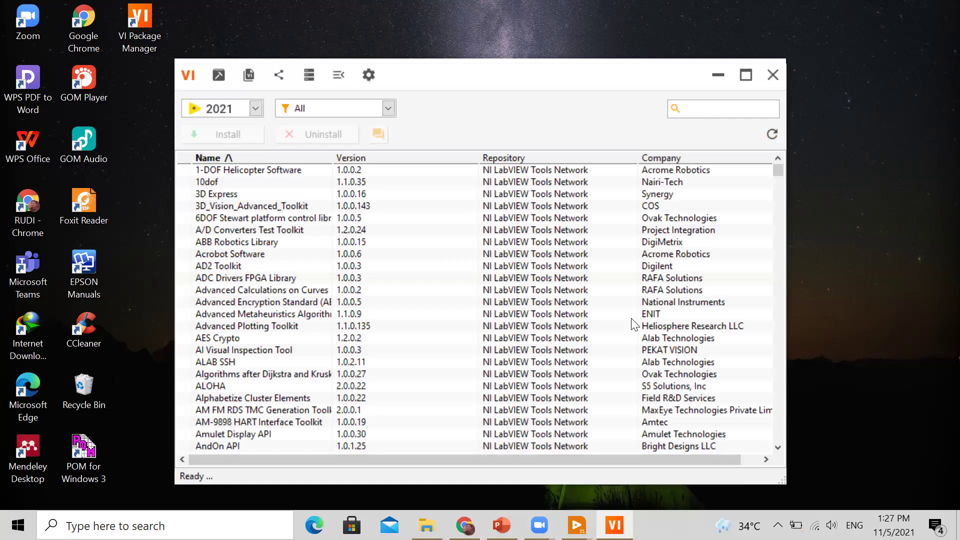
Search the package list for "linx" and check the install options of the matching packages.
{"action": "left_click", "coordinate": [693, 107]}
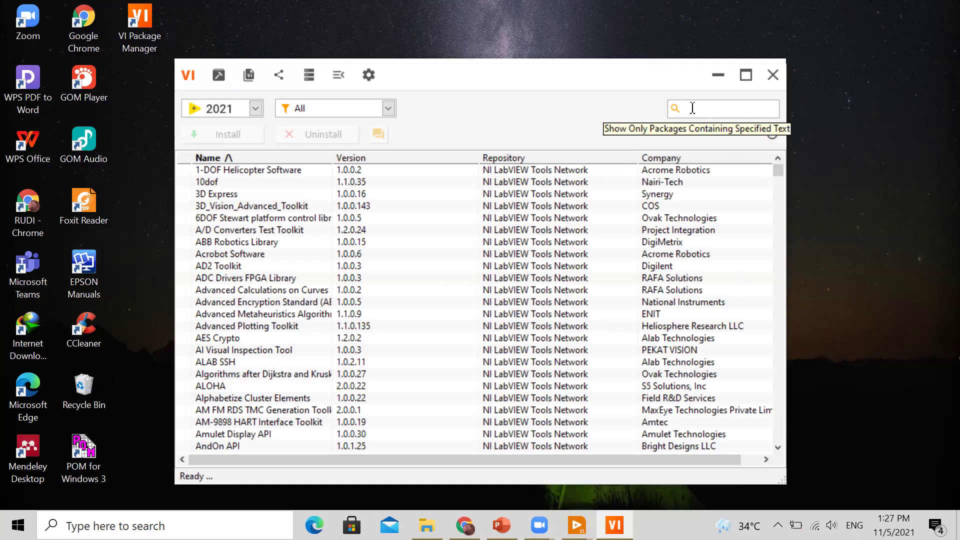
{"action": "type", "text": "linx"}
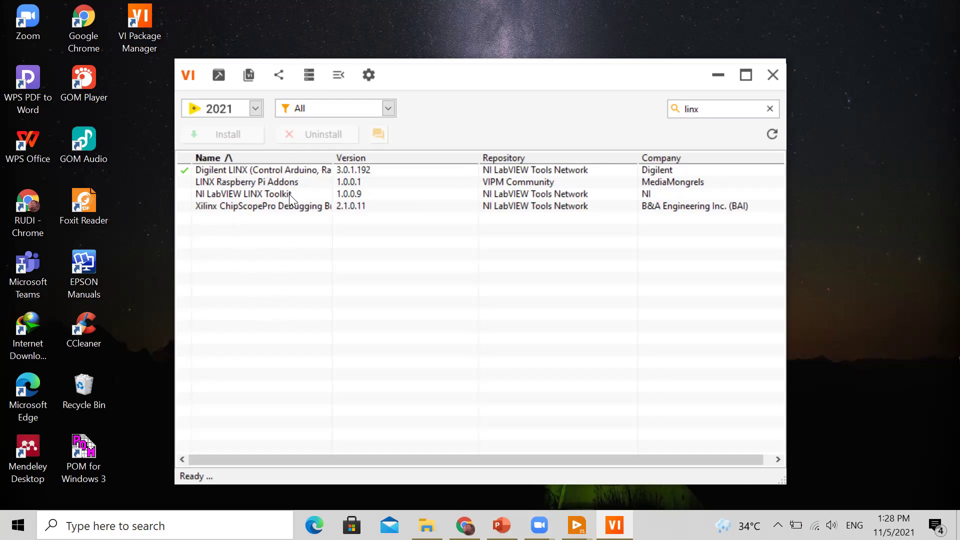
{"action": "left_click", "coordinate": [246, 189]}
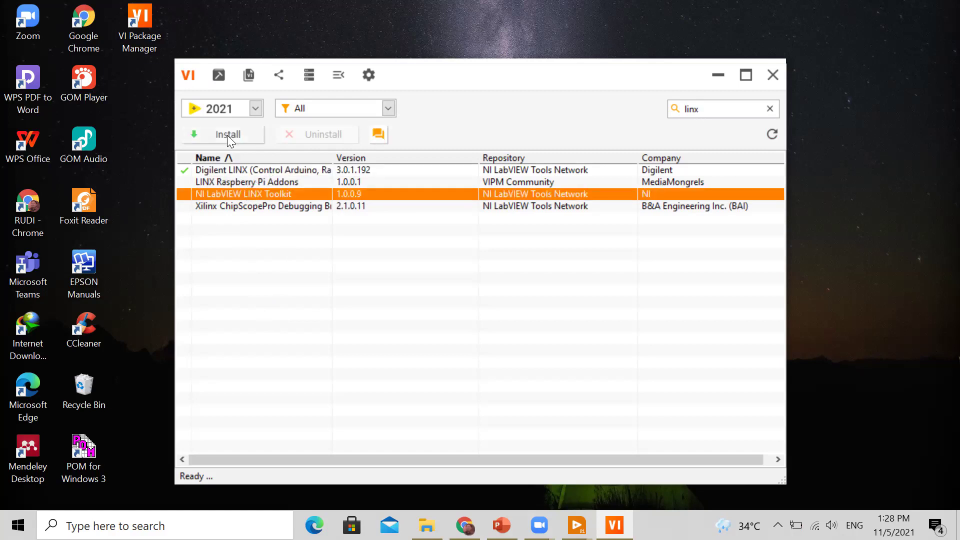
{"action": "left_click", "coordinate": [229, 206]}
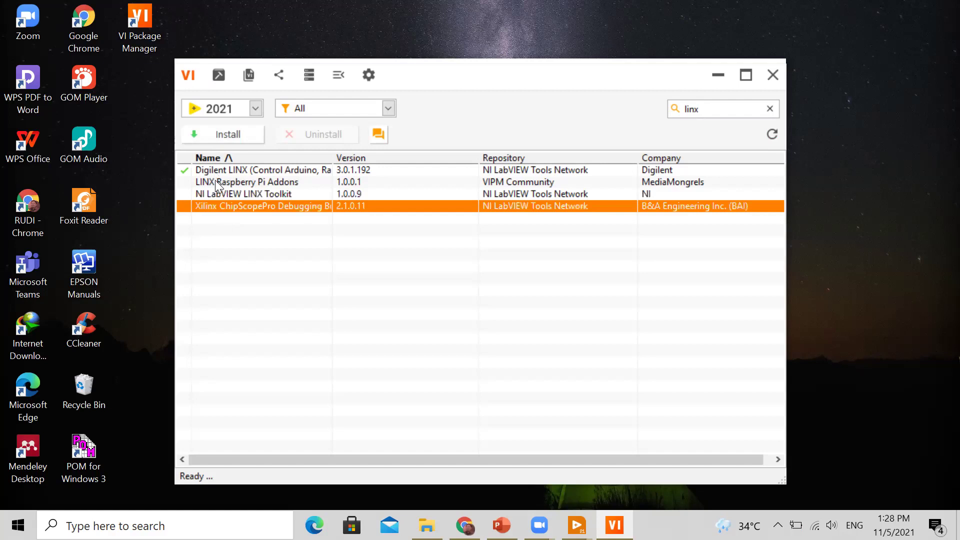
{"action": "left_click", "coordinate": [215, 182]}
{"action": "left_click", "coordinate": [215, 194]}
{"action": "left_click", "coordinate": [220, 206]}
{"action": "left_click", "coordinate": [219, 170]}
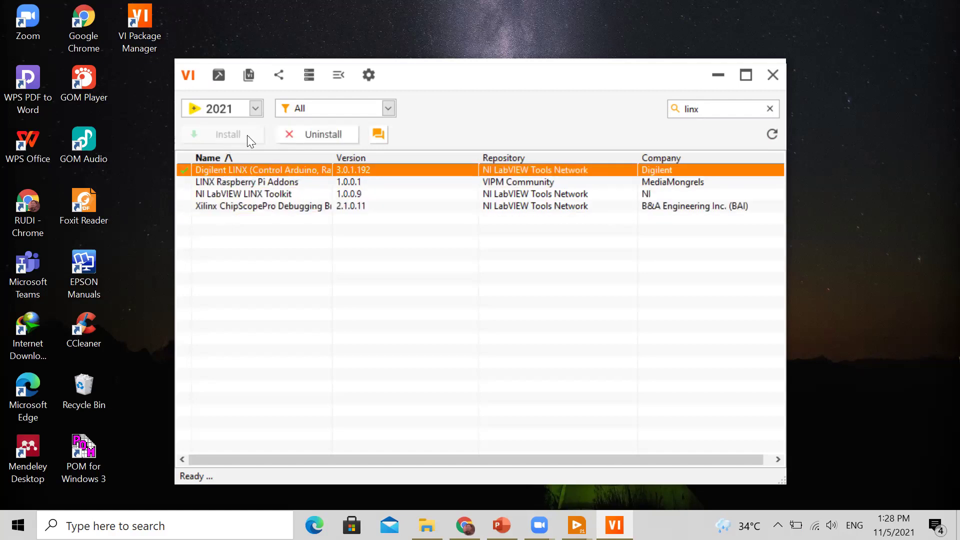
{"action": "left_click", "coordinate": [264, 193]}
{"action": "left_click", "coordinate": [233, 171]}
{"action": "left_click", "coordinate": [239, 182]}
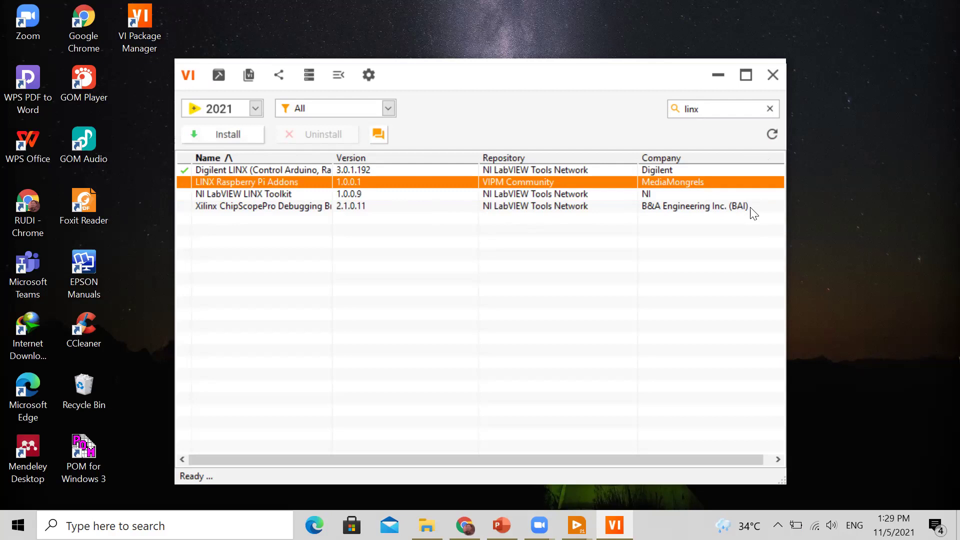
Minimize VI Package Manager, restore the LabVIEW windows and reposition the front panel over the lower part of the block diagram.
{"action": "left_click", "coordinate": [718, 76]}
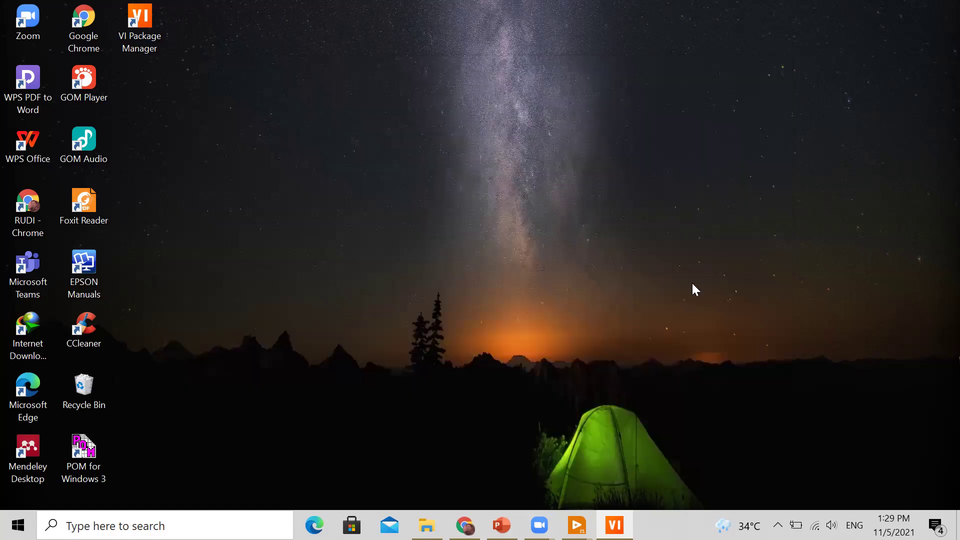
{"action": "mouse_move", "coordinate": [576, 525]}
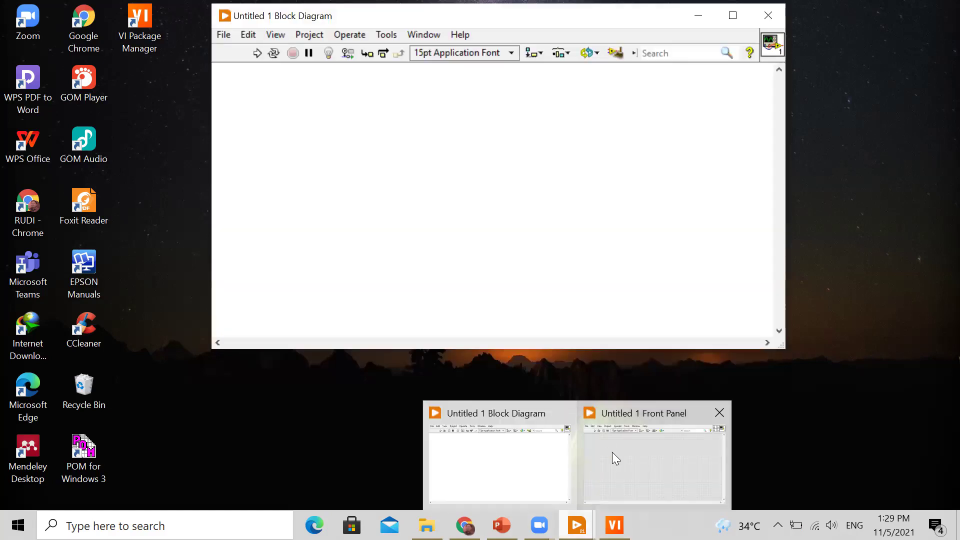
{"action": "left_click", "coordinate": [652, 458]}
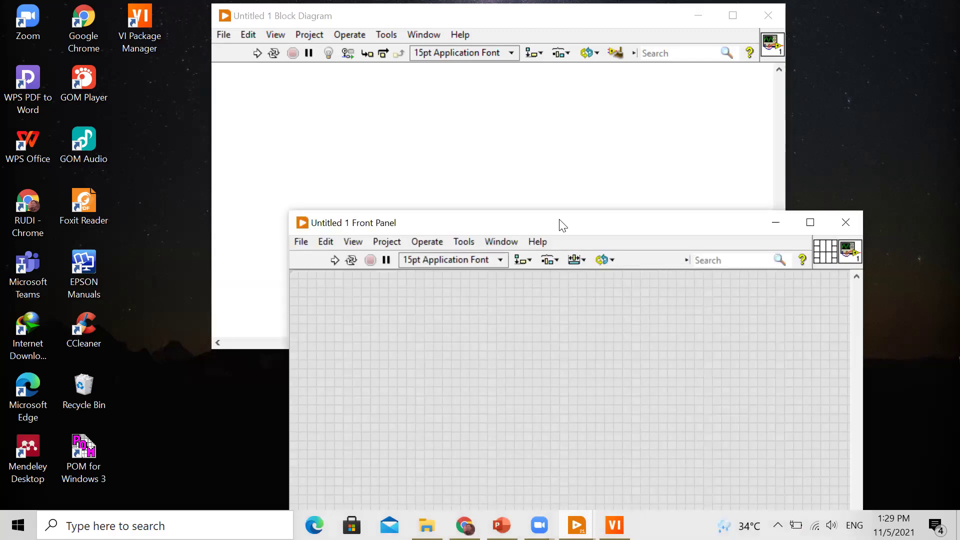
{"action": "left_click_drag", "start_coordinate": [559, 220], "coordinate": [498, 194]}
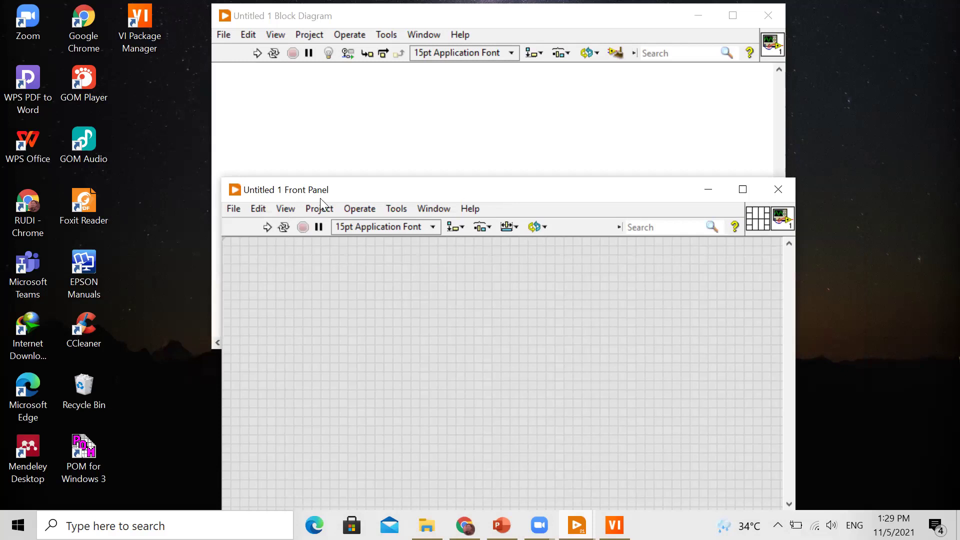
{"action": "left_click", "coordinate": [240, 209]}
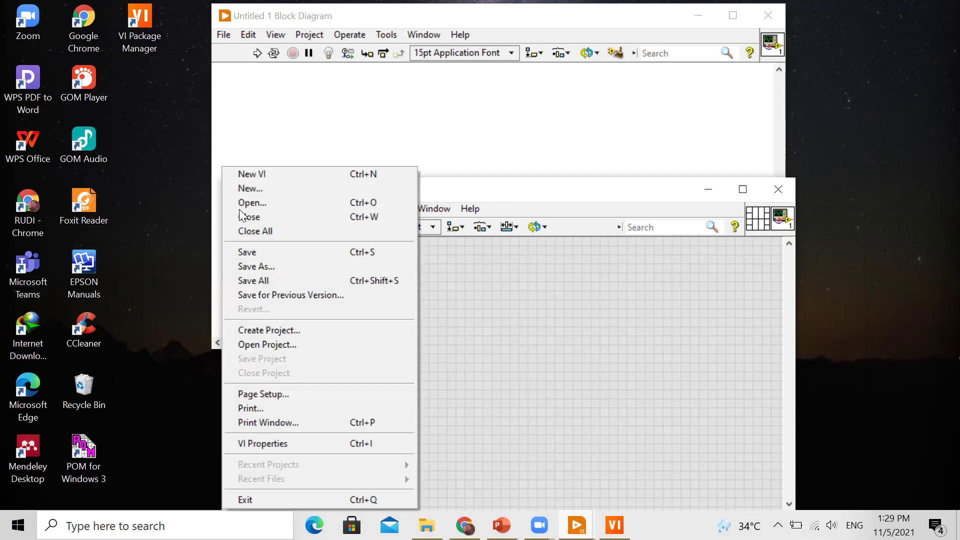
{"action": "left_click", "coordinate": [380, 194]}
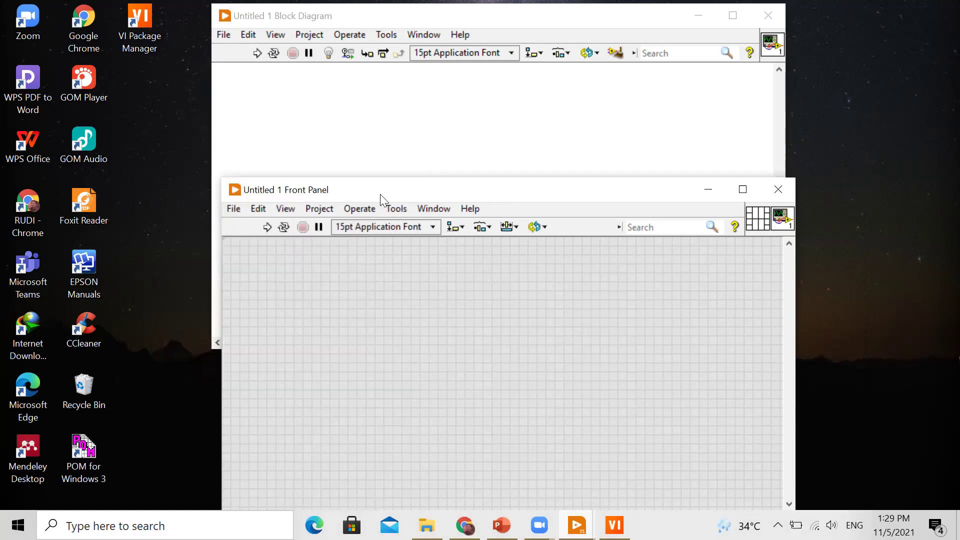
Place a numeric Add function on the block diagram of the blank VI.
{"action": "left_click", "coordinate": [381, 117]}
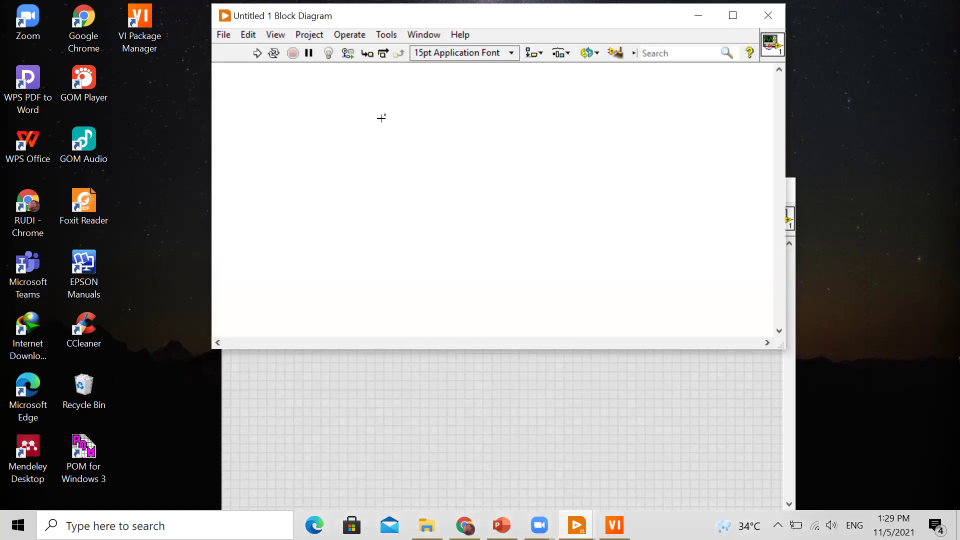
{"action": "right_click", "coordinate": [328, 96]}
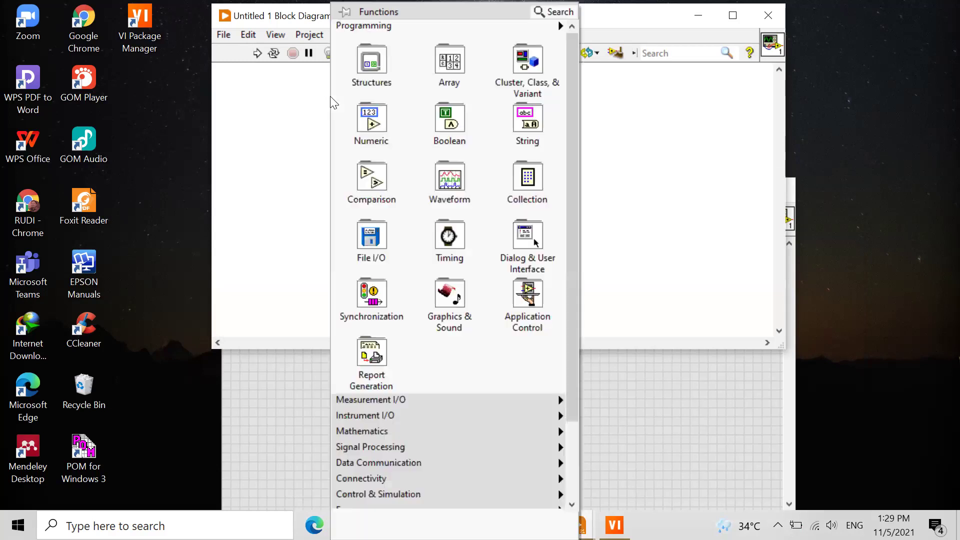
{"action": "mouse_move", "coordinate": [374, 136]}
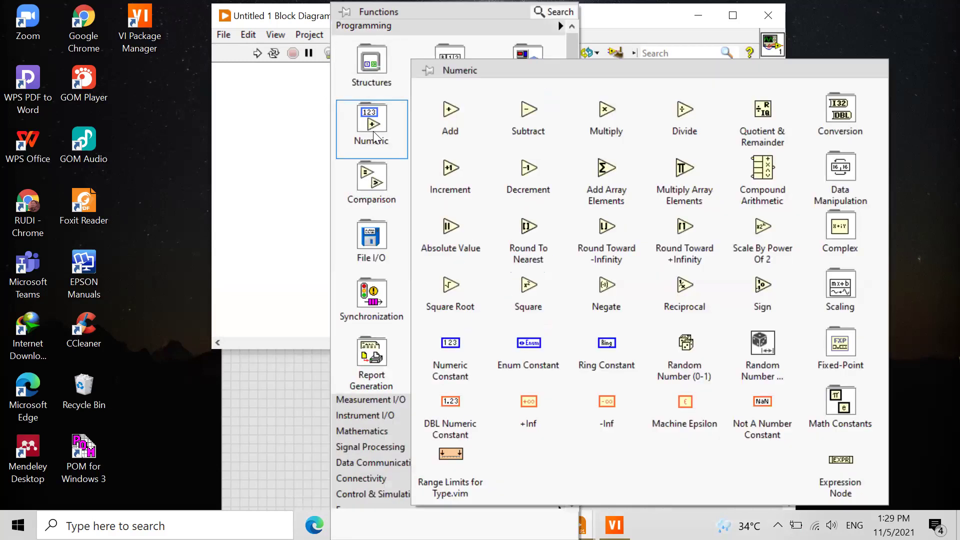
{"action": "left_click", "coordinate": [453, 118]}
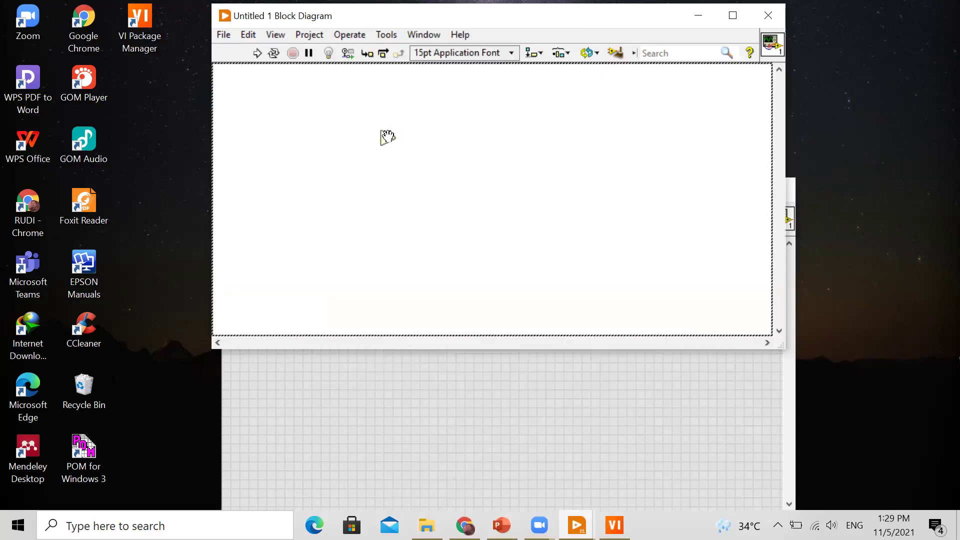
{"action": "left_click", "coordinate": [386, 136]}
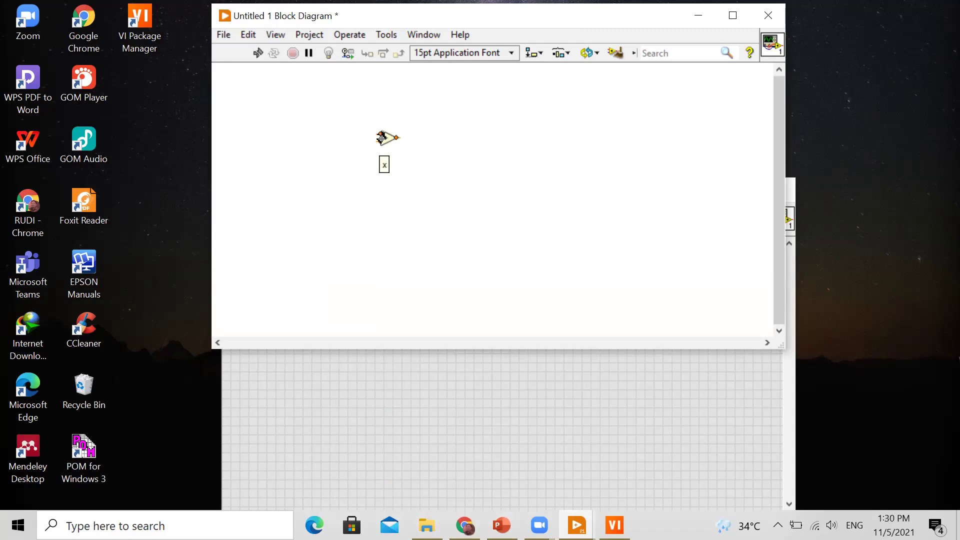
Pick the Modern Numeric Control from the front panel's palette and place it on the block diagram, left of the Add function.
{"action": "left_click", "coordinate": [464, 387]}
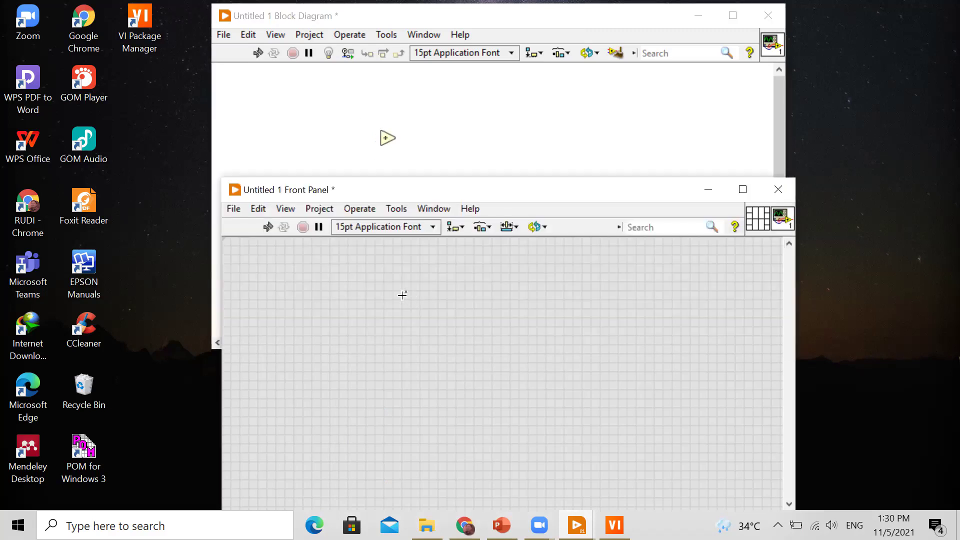
{"action": "right_click", "coordinate": [402, 295]}
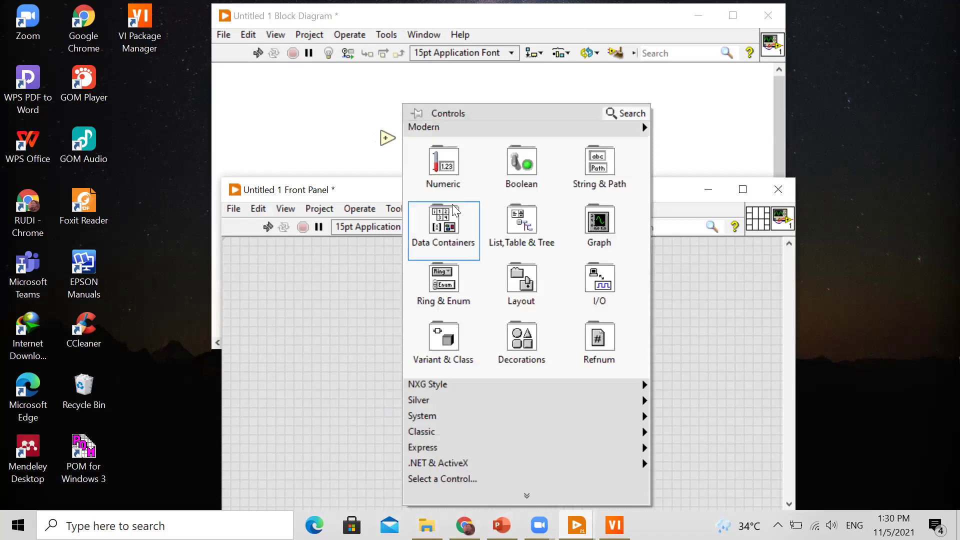
{"action": "mouse_move", "coordinate": [445, 169]}
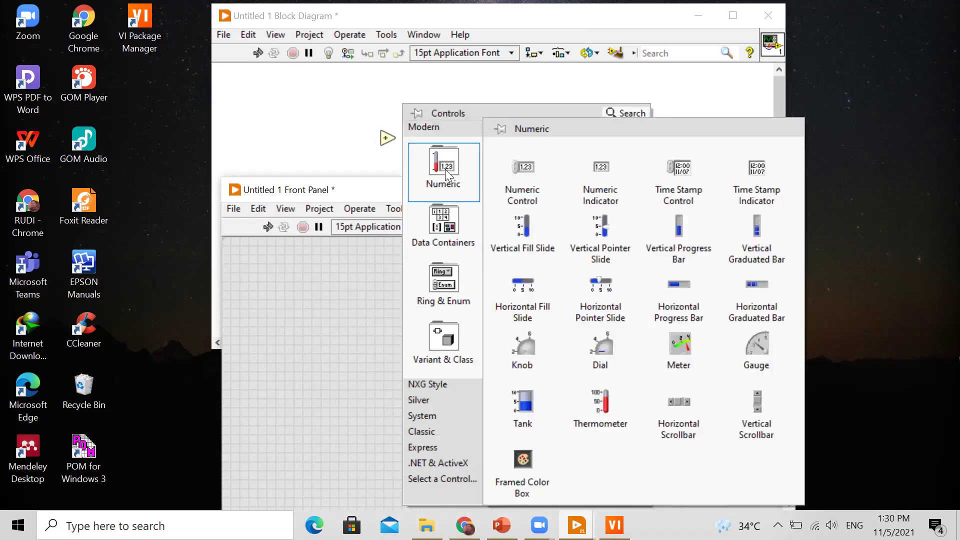
{"action": "left_click", "coordinate": [528, 161]}
{"action": "left_click", "coordinate": [324, 119]}
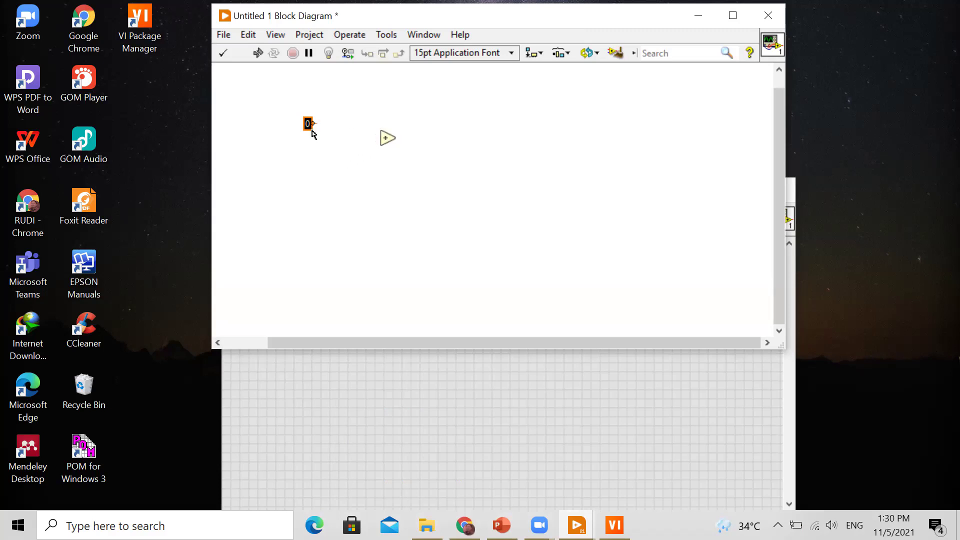
Duplicate the numeric constant so that two constants sit before the Add function on the block diagram.
{"action": "left_click_drag", "start_coordinate": [322, 144], "coordinate": [290, 105]}
{"action": "key", "text": "ctrl+c"}
{"action": "key", "text": "ctrl+v"}
{"action": "left_click", "coordinate": [427, 442]}
{"action": "scroll", "coordinate": [423, 320], "scroll_direction": "down", "scroll_amount": 5}
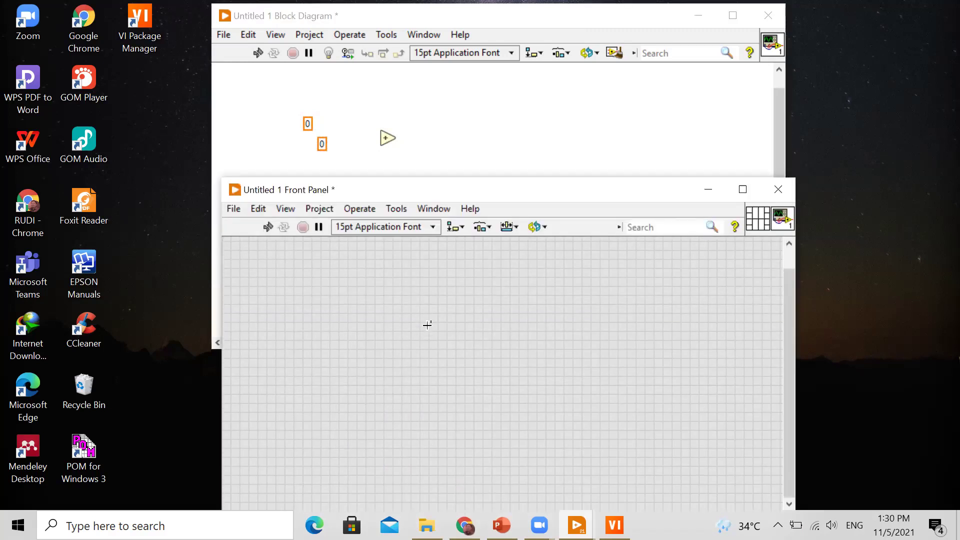
Wire the lower constant to the Add function's y input and the upper constant to its x input.
{"action": "left_click", "coordinate": [381, 142]}
{"action": "left_click", "coordinate": [326, 144]}
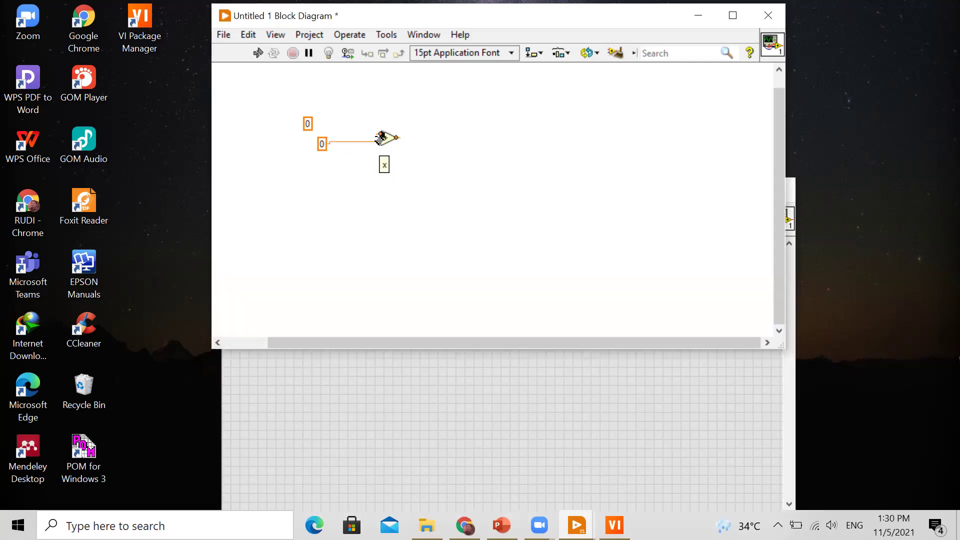
{"action": "left_click", "coordinate": [381, 135]}
{"action": "left_click", "coordinate": [310, 124]}
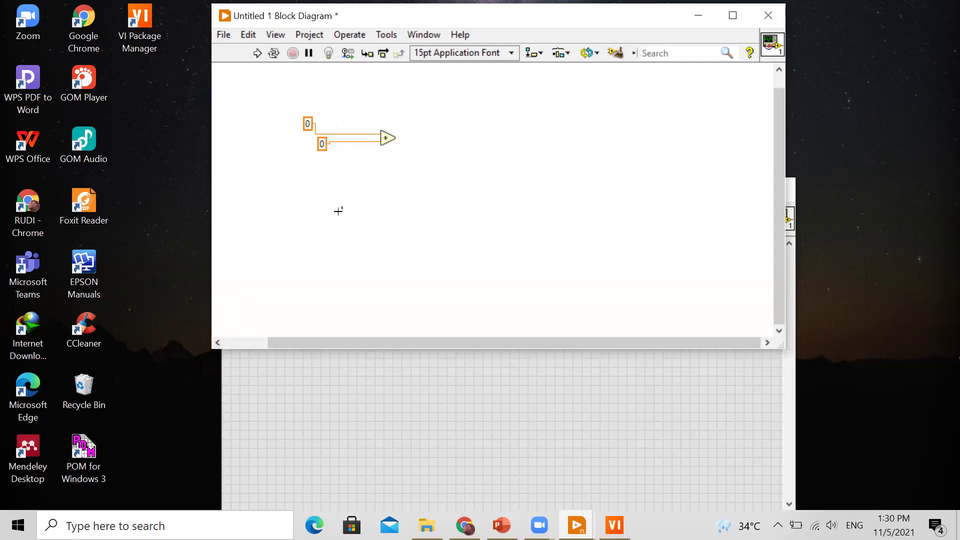
Slightly enlarge and minimize the front panel window, and create an indicator on the Add function's x+y output.
{"action": "left_click", "coordinate": [399, 391]}
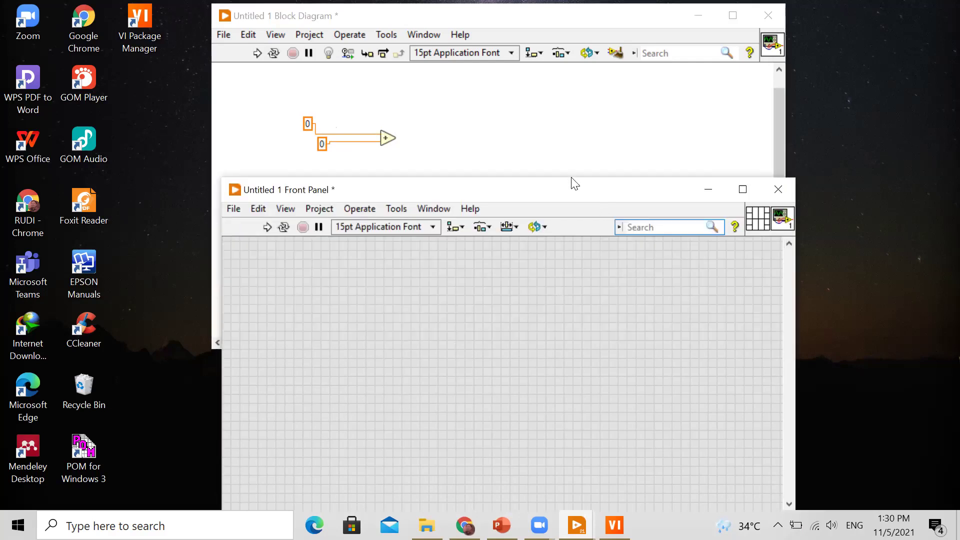
{"action": "left_click_drag", "start_coordinate": [575, 184], "coordinate": [491, 117]}
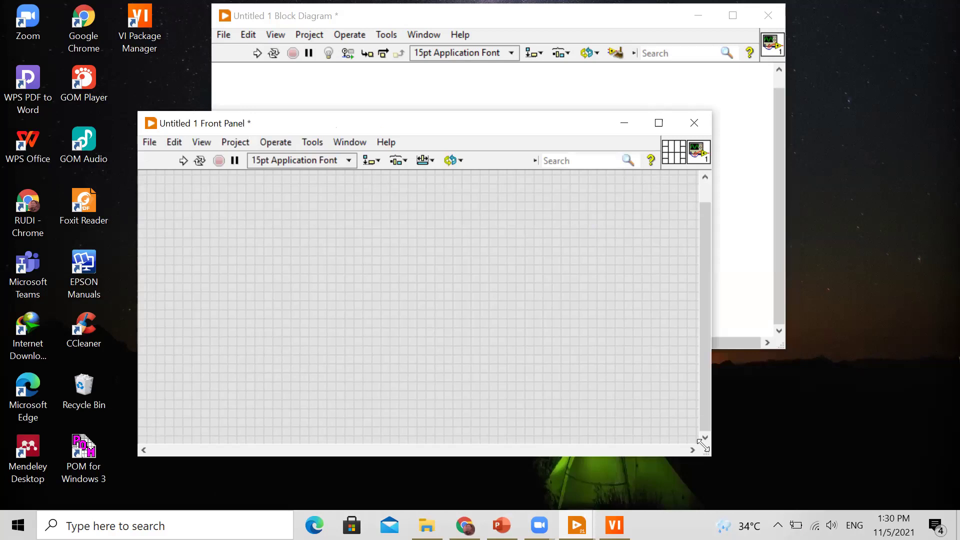
{"action": "left_click_drag", "start_coordinate": [703, 444], "coordinate": [711, 454]}
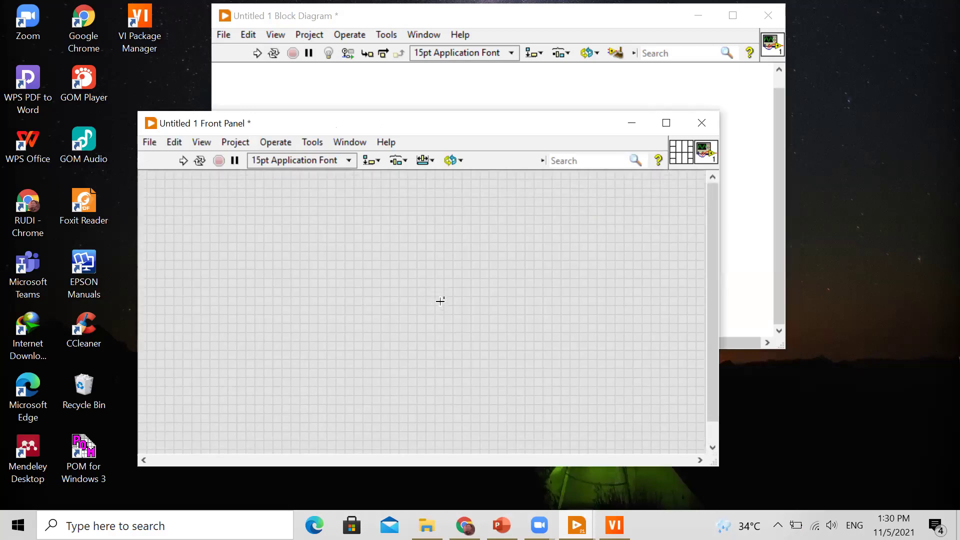
{"action": "left_click", "coordinate": [631, 124]}
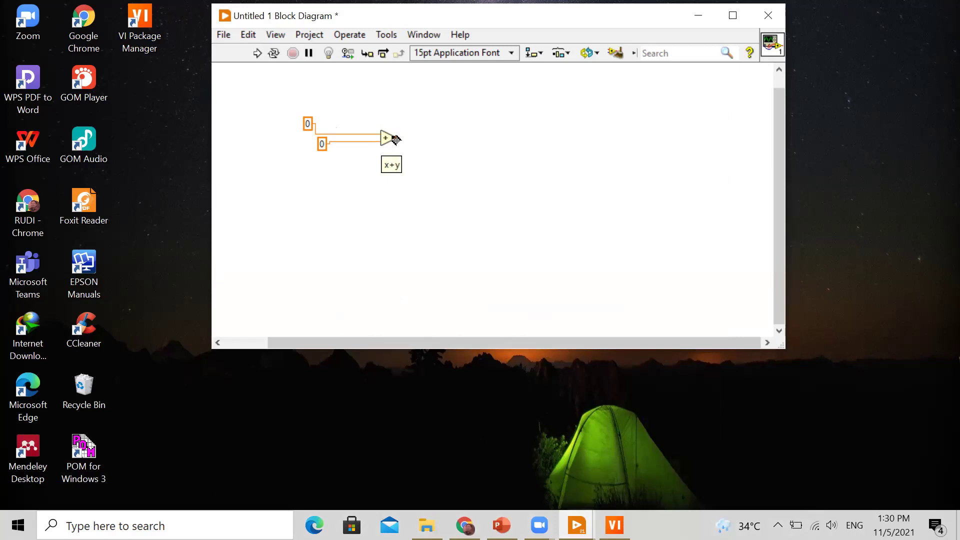
{"action": "right_click", "coordinate": [396, 138]}
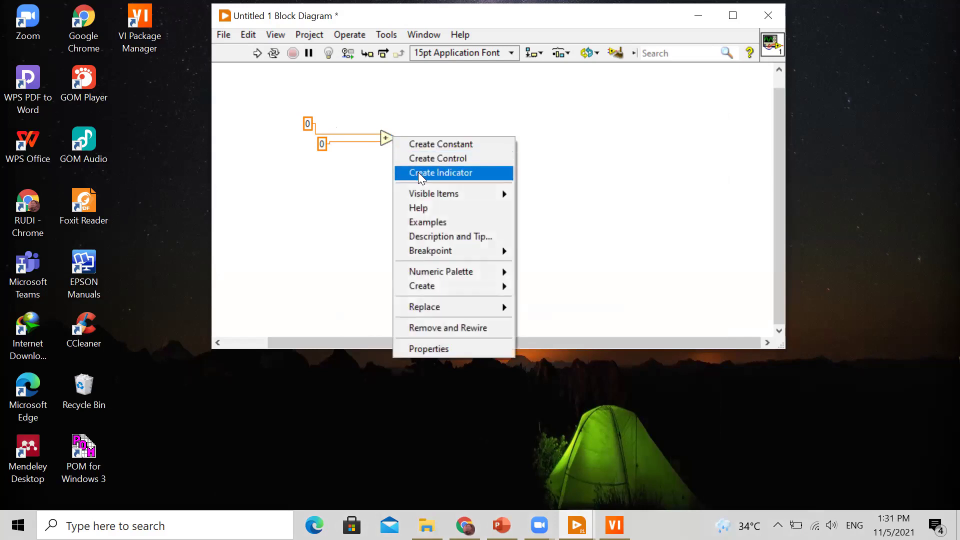
{"action": "left_click", "coordinate": [418, 172]}
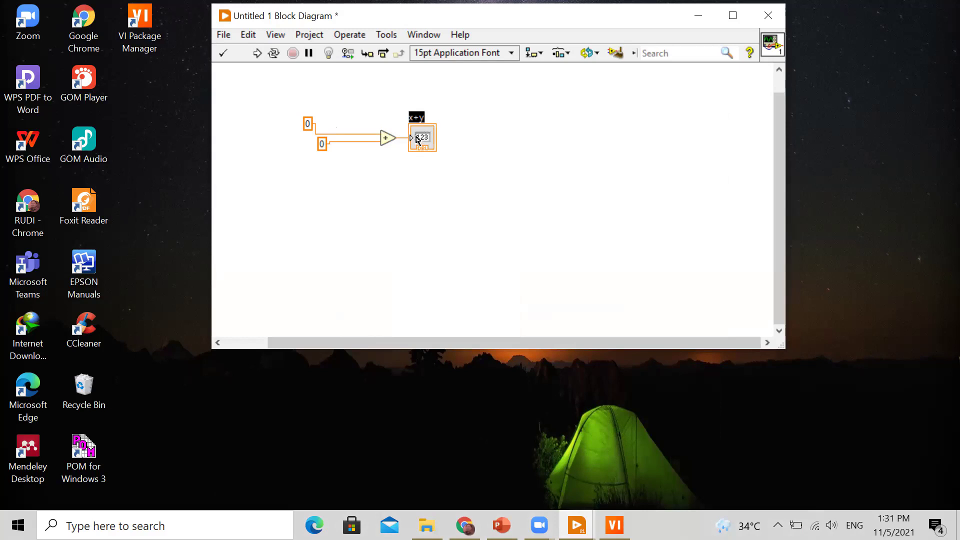
Delete the upper constant, create a control for the Add function's x input, and place it above the broken wire.
{"action": "left_click", "coordinate": [309, 127]}
{"action": "key", "text": "Delete"}
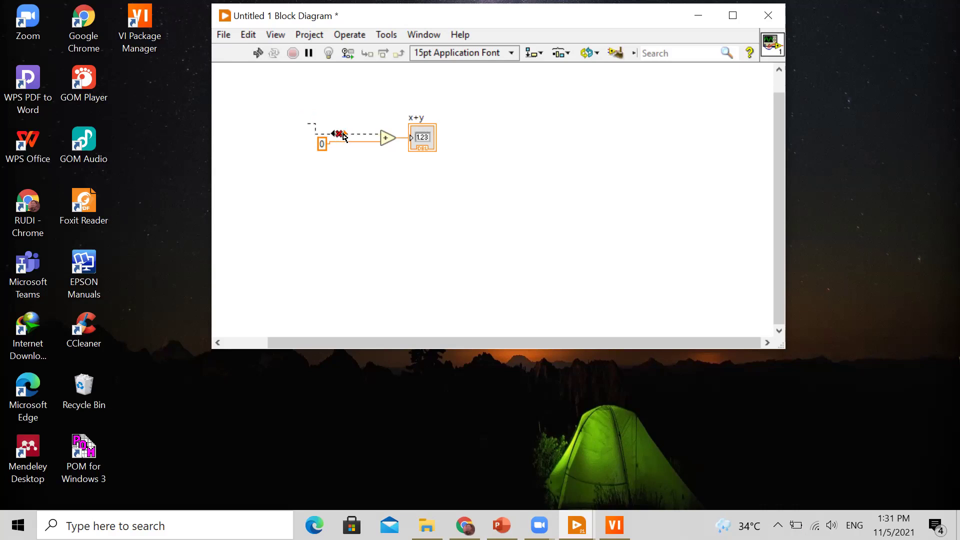
{"action": "right_click", "coordinate": [378, 137]}
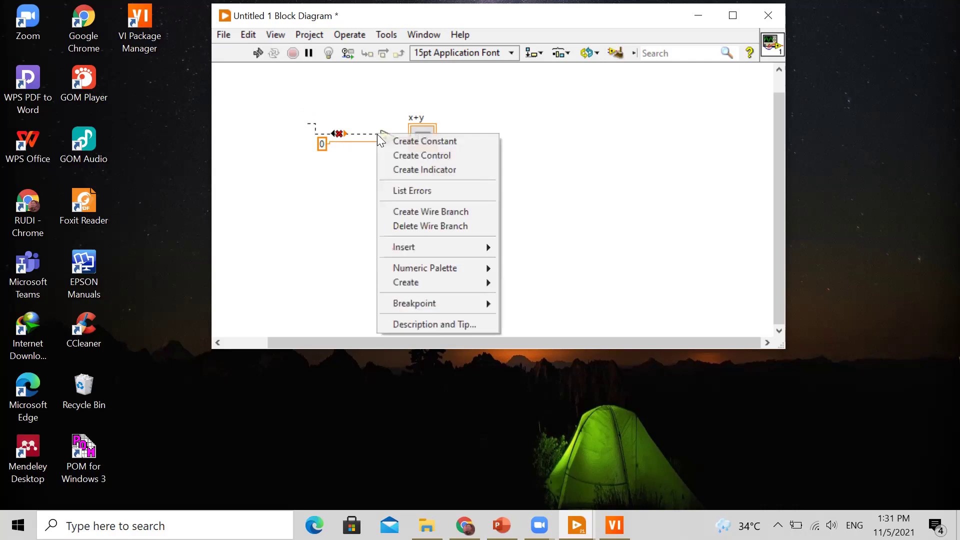
{"action": "left_click", "coordinate": [398, 154]}
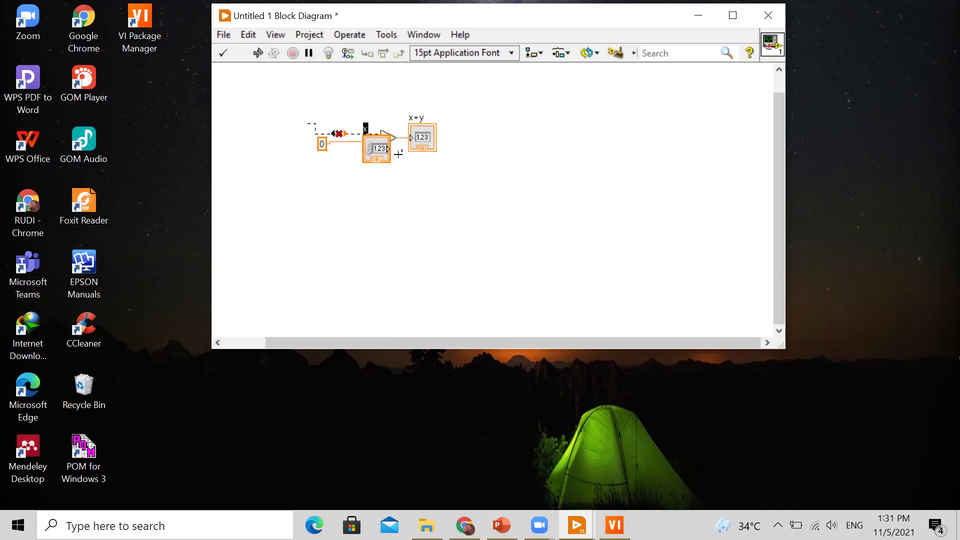
{"action": "left_click_drag", "start_coordinate": [376, 145], "coordinate": [351, 102]}
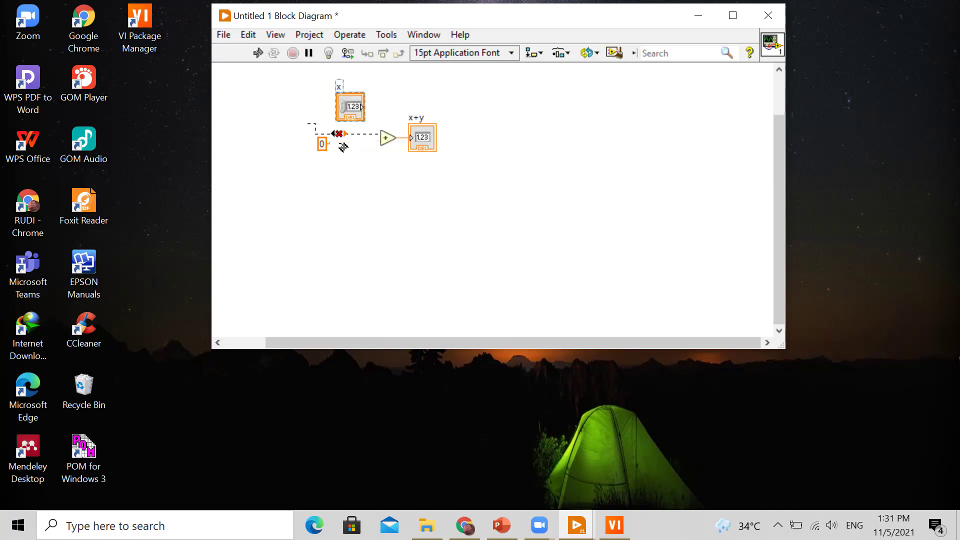
Delete the remaining constant and remove all broken wires from the block diagram.
{"action": "left_click", "coordinate": [323, 146]}
{"action": "key", "text": "Delete"}
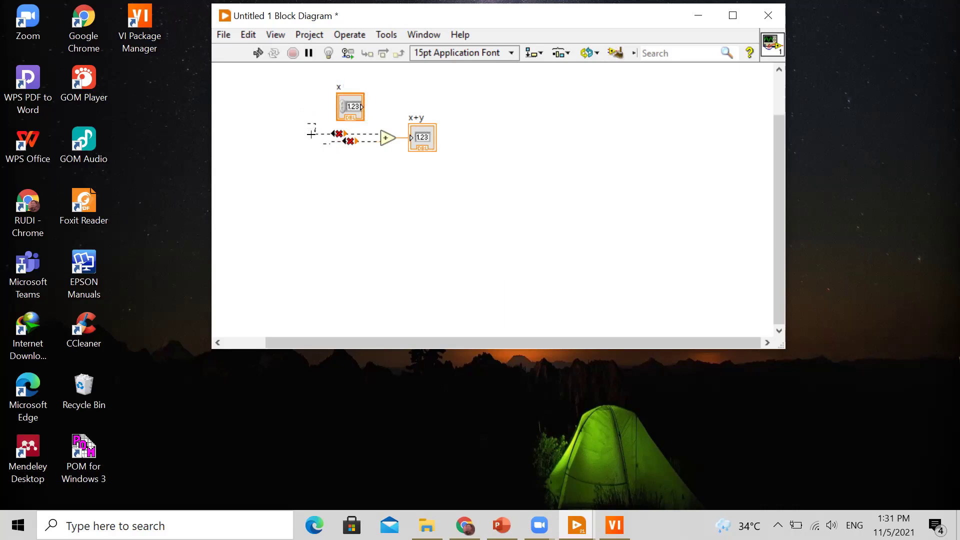
{"action": "key", "text": "ctrl+b"}
Move the x control farther from the Add function, duplicate it below, and label the copy y.
{"action": "left_click_drag", "start_coordinate": [350, 103], "coordinate": [288, 102]}
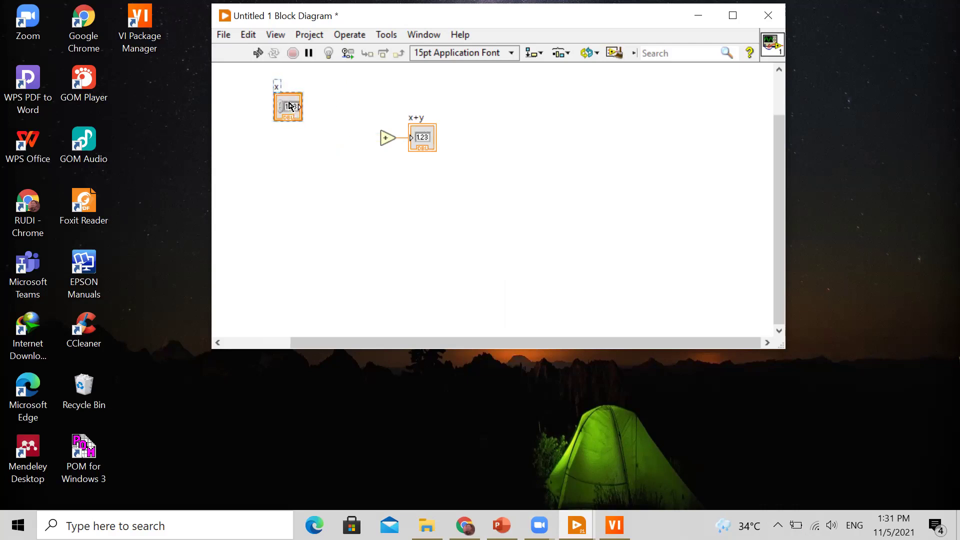
{"action": "left_click_drag", "start_coordinate": [289, 105], "coordinate": [297, 158]}
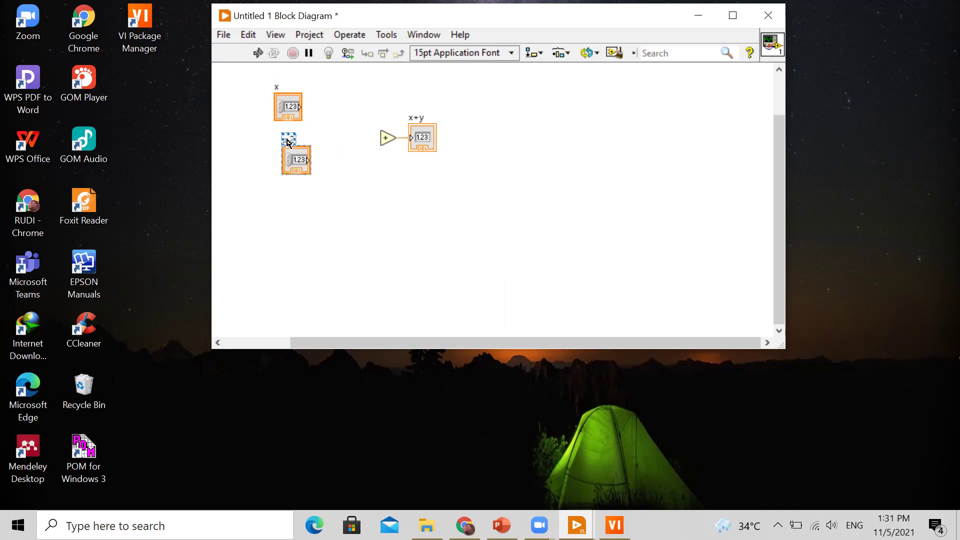
{"action": "type", "text": "x"}
Wire the x control to the Add function's lower input and the y control to its upper input.
{"action": "left_click", "coordinate": [383, 141]}
{"action": "left_click", "coordinate": [300, 106]}
{"action": "left_click", "coordinate": [377, 142]}
{"action": "left_click", "coordinate": [381, 134]}
{"action": "left_click", "coordinate": [310, 160]}
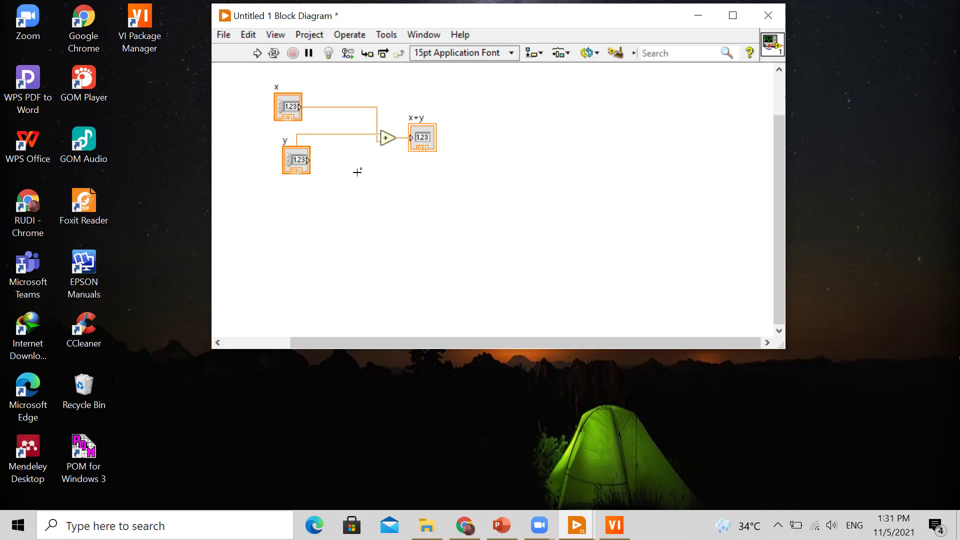
Rearrange the diagram with y above x, the Add function lowered between them, and the x+y indicator level with it.
{"action": "left_click_drag", "start_coordinate": [388, 136], "coordinate": [382, 165]}
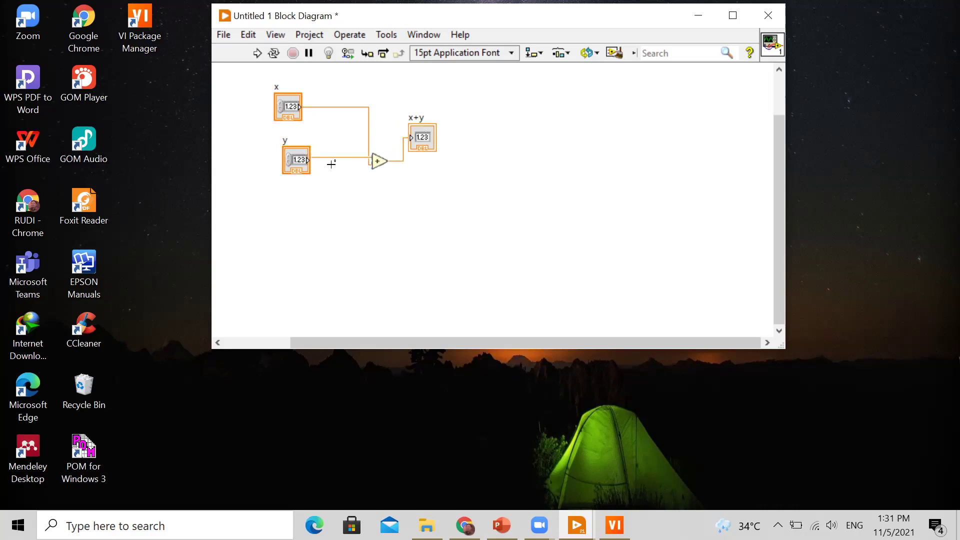
{"action": "left_click_drag", "start_coordinate": [299, 158], "coordinate": [301, 188]}
{"action": "left_click_drag", "start_coordinate": [314, 89], "coordinate": [285, 144]}
{"action": "left_click_drag", "start_coordinate": [410, 159], "coordinate": [424, 181]}
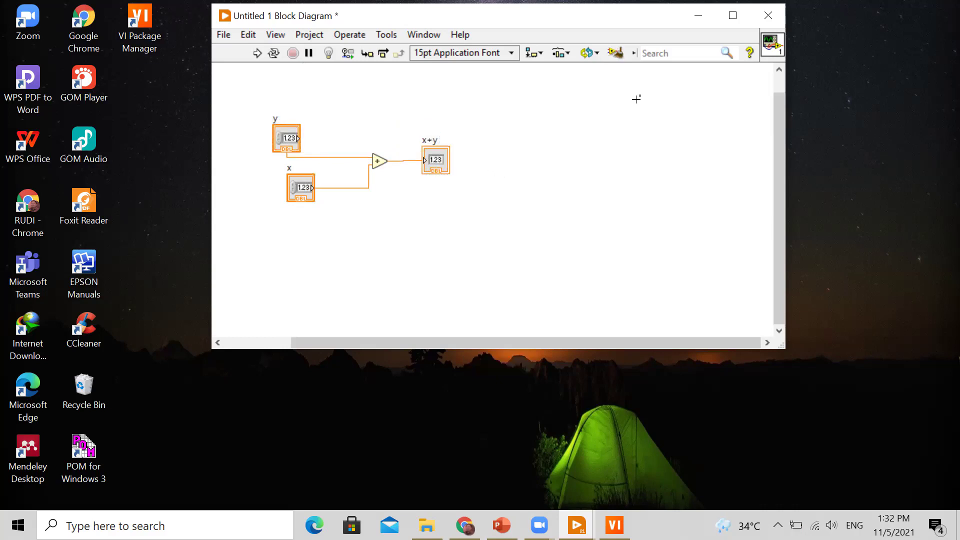
Minimize the block diagram and bring up the Untitled 1 front panel.
{"action": "left_click", "coordinate": [614, 525]}
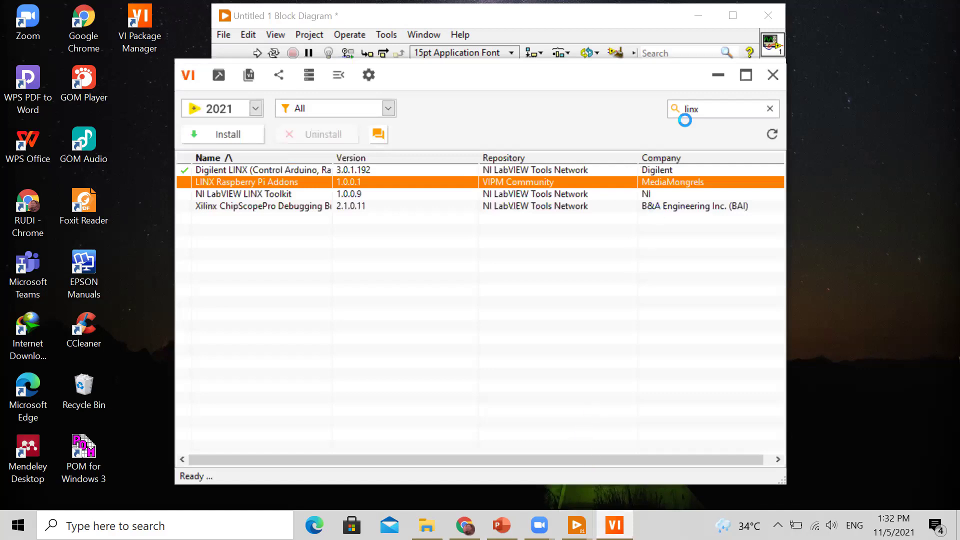
{"action": "left_click", "coordinate": [718, 79]}
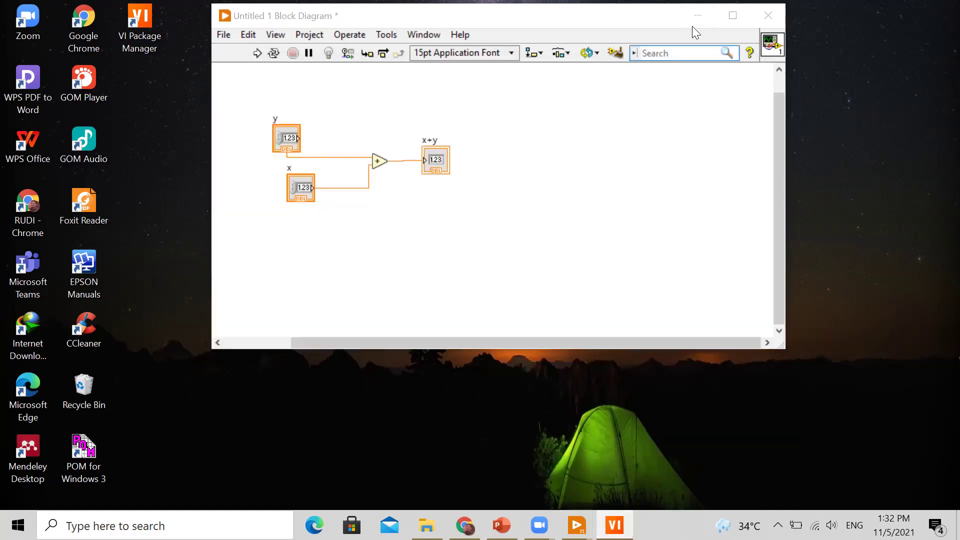
{"action": "left_click", "coordinate": [693, 25]}
{"action": "mouse_move", "coordinate": [576, 525]}
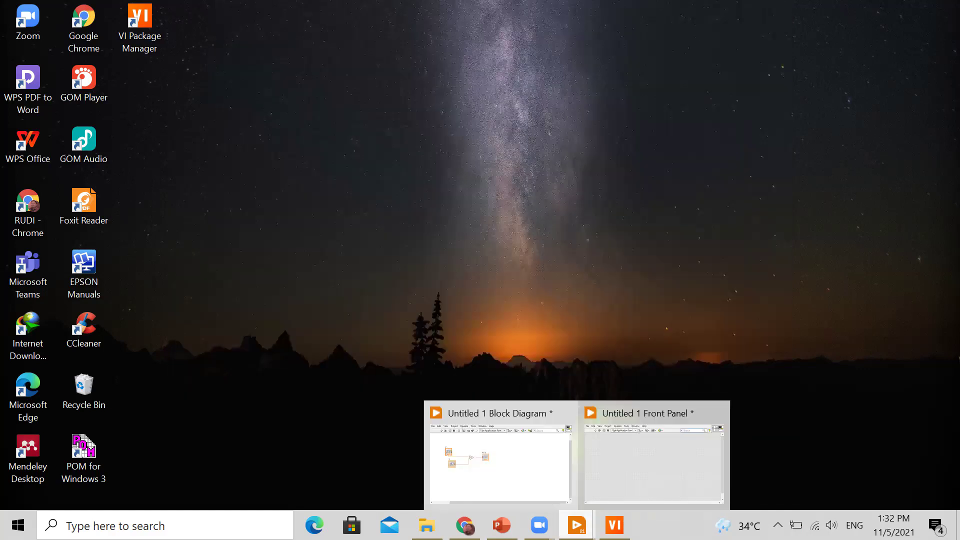
{"action": "left_click", "coordinate": [605, 483]}
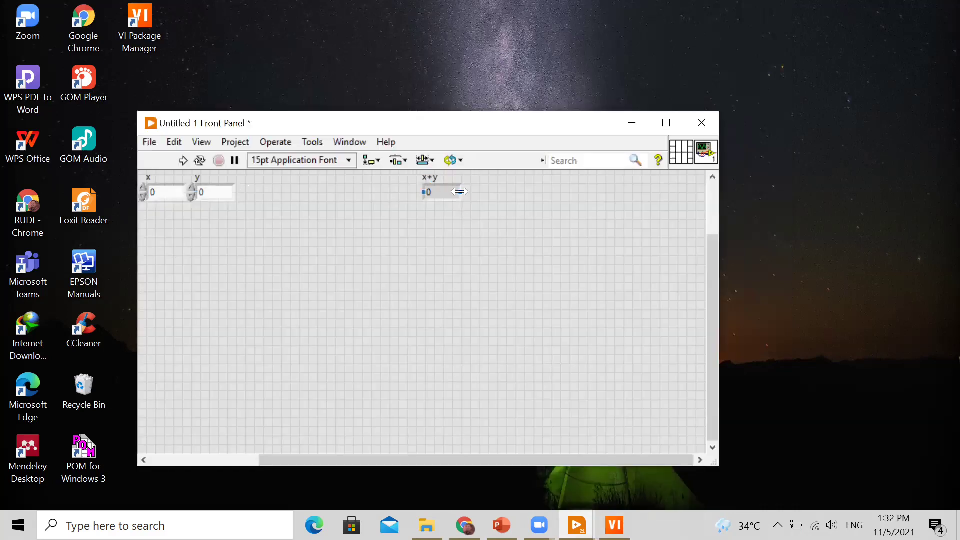
Move the x+y indicator beside the y control, and shift all three front panel objects slightly down and inward.
{"action": "left_click_drag", "start_coordinate": [454, 189], "coordinate": [283, 191]}
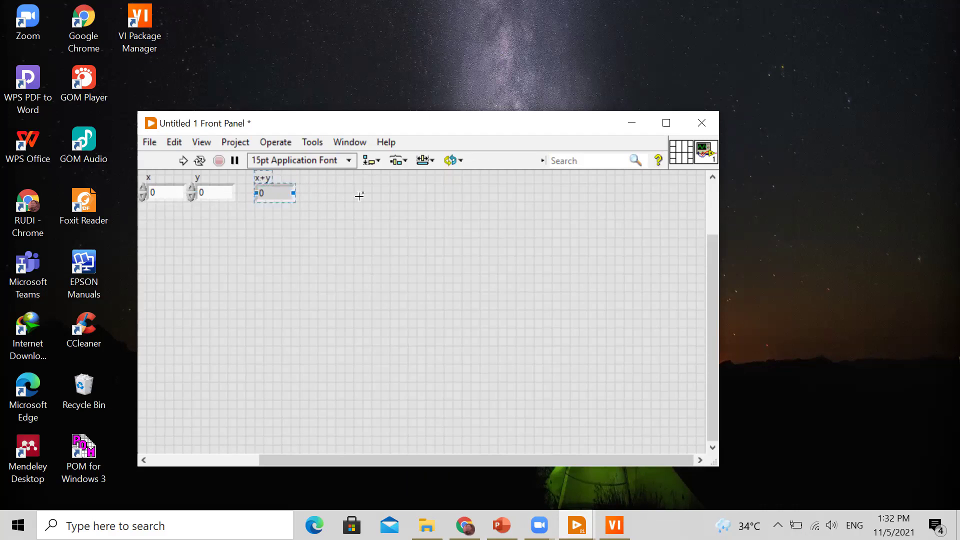
{"action": "left_click_drag", "start_coordinate": [327, 238], "coordinate": [135, 168]}
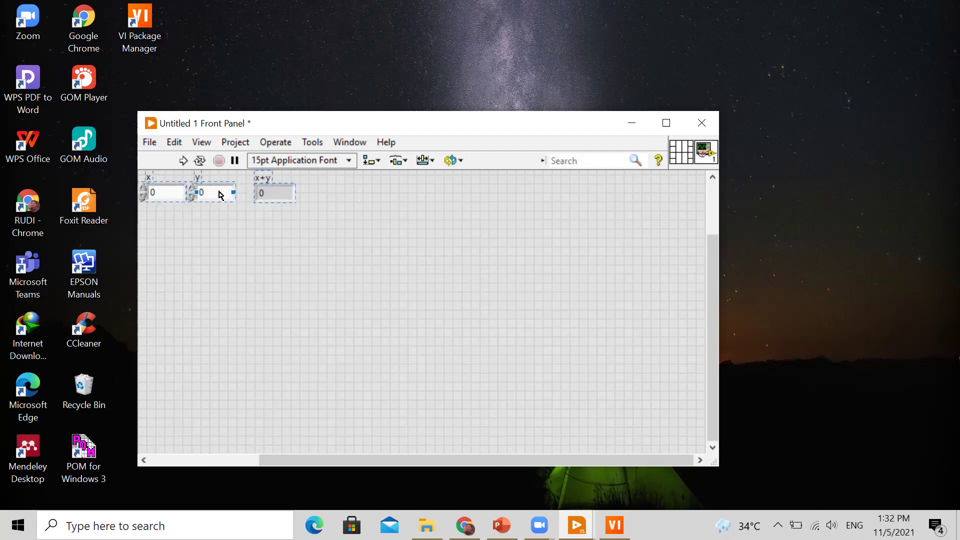
{"action": "left_click_drag", "start_coordinate": [235, 184], "coordinate": [246, 219]}
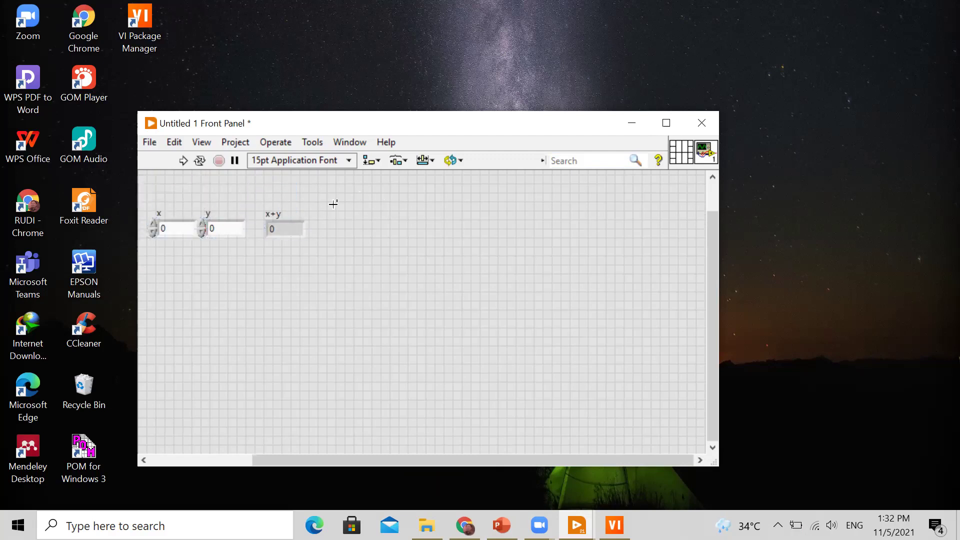
Place an NXG Style Flat Box decoration on the front panel, just above the y control.
{"action": "right_click", "coordinate": [188, 183]}
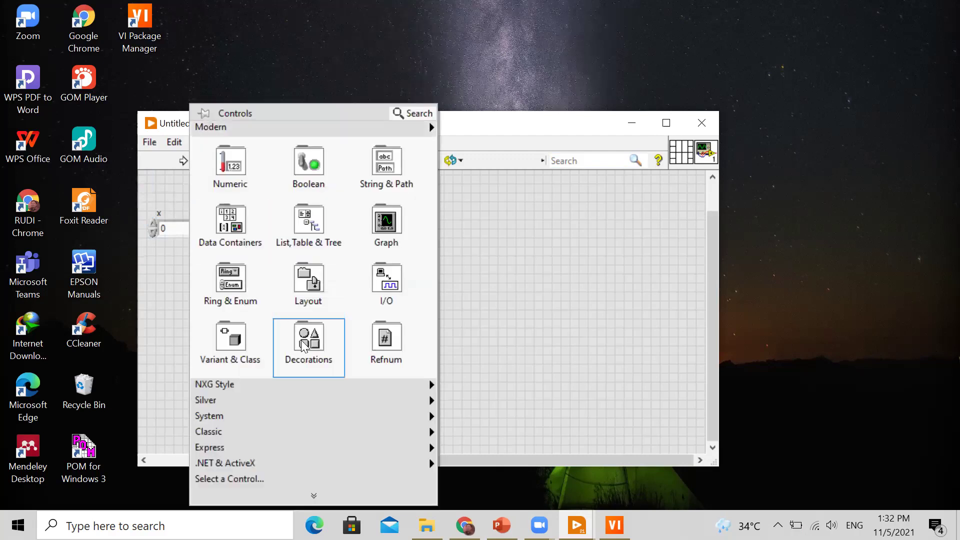
{"action": "mouse_move", "coordinate": [303, 345]}
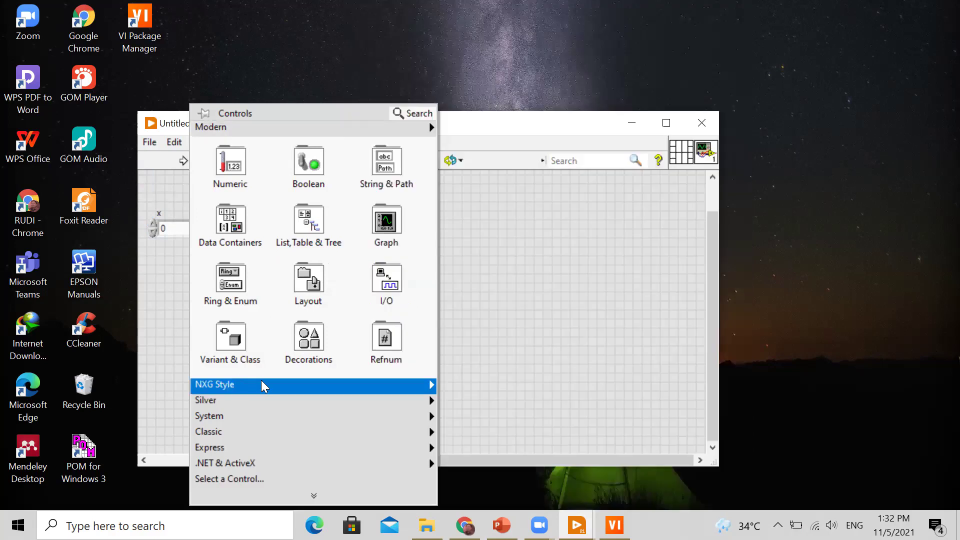
{"action": "mouse_move", "coordinate": [416, 384]}
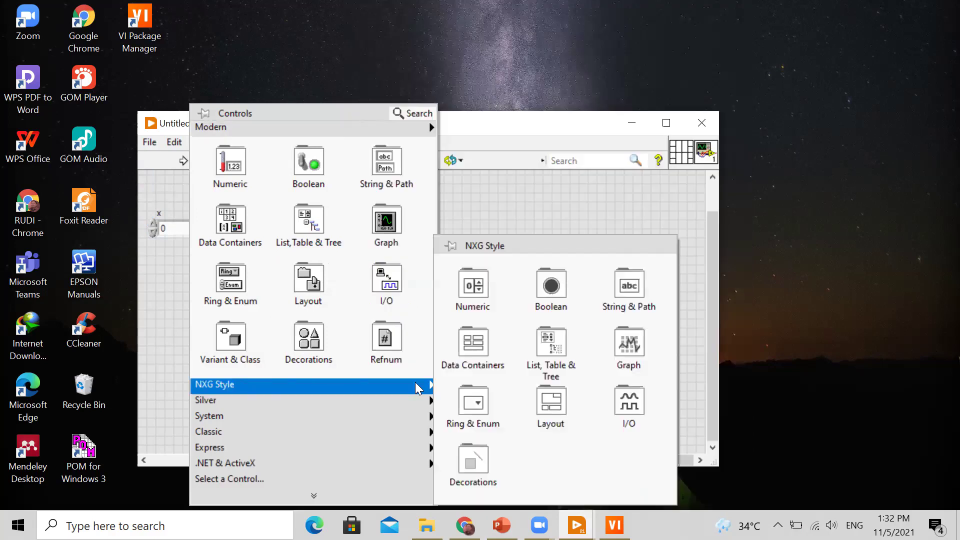
{"action": "mouse_move", "coordinate": [479, 289]}
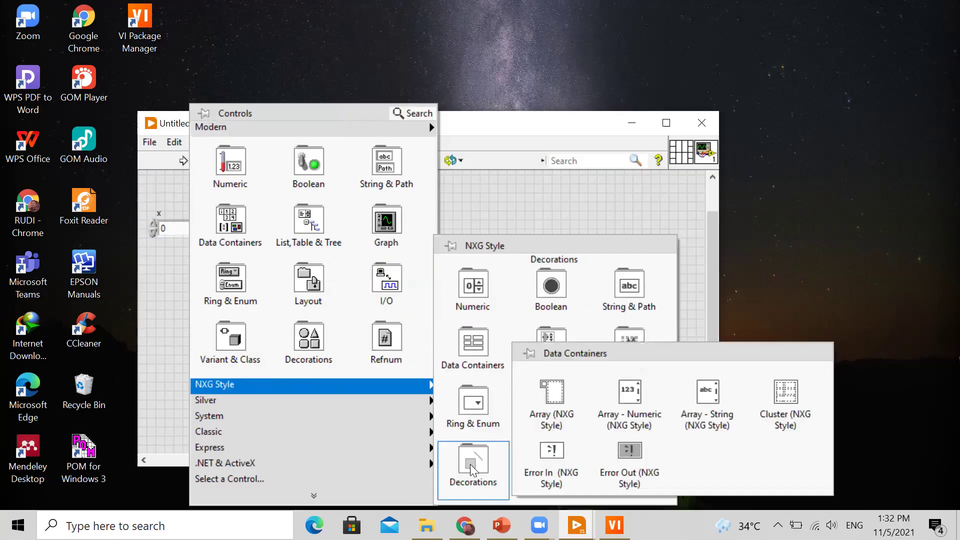
{"action": "mouse_move", "coordinate": [473, 468]}
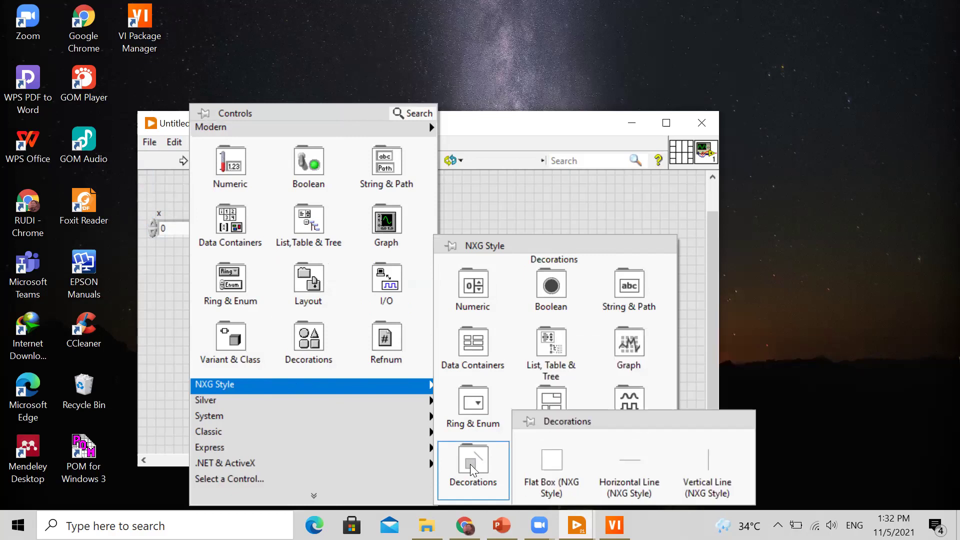
{"action": "left_click", "coordinate": [550, 468]}
{"action": "left_click", "coordinate": [231, 198]}
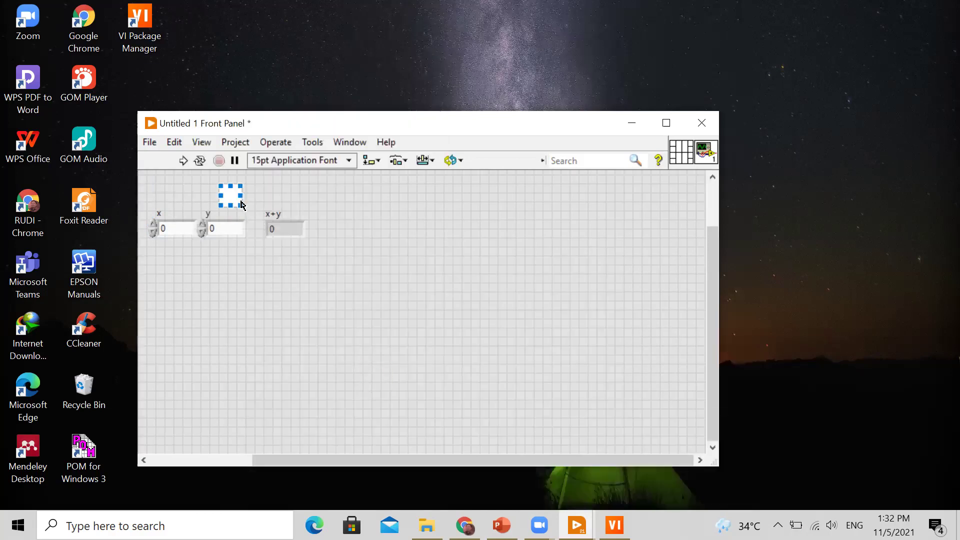
Enlarge the flat box sideways and downward so it spans the x and y controls and the x+y indicator.
{"action": "left_click_drag", "start_coordinate": [246, 198], "coordinate": [319, 205]}
{"action": "left_click_drag", "start_coordinate": [221, 195], "coordinate": [148, 196]}
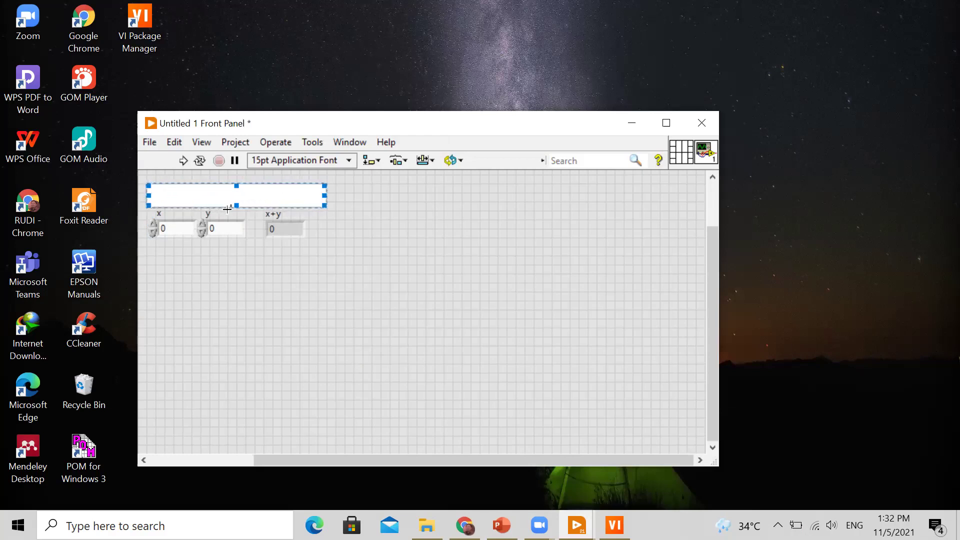
{"action": "left_click_drag", "start_coordinate": [234, 206], "coordinate": [230, 254]}
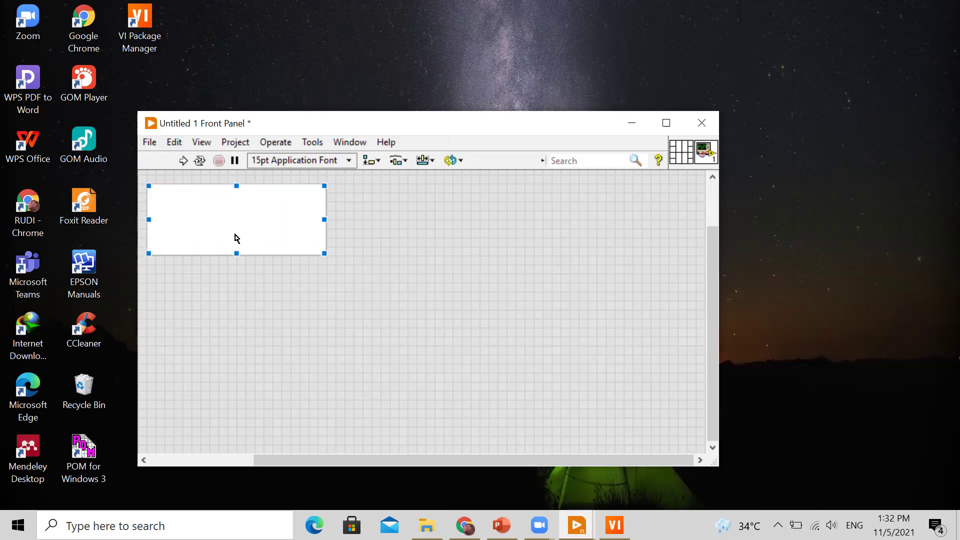
{"action": "right_click", "coordinate": [239, 227]}
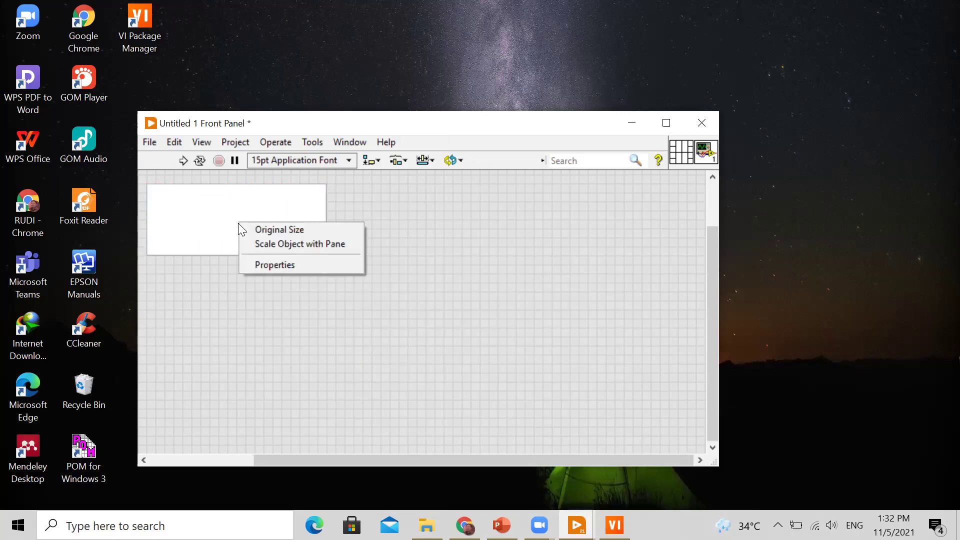
{"action": "left_click", "coordinate": [370, 256]}
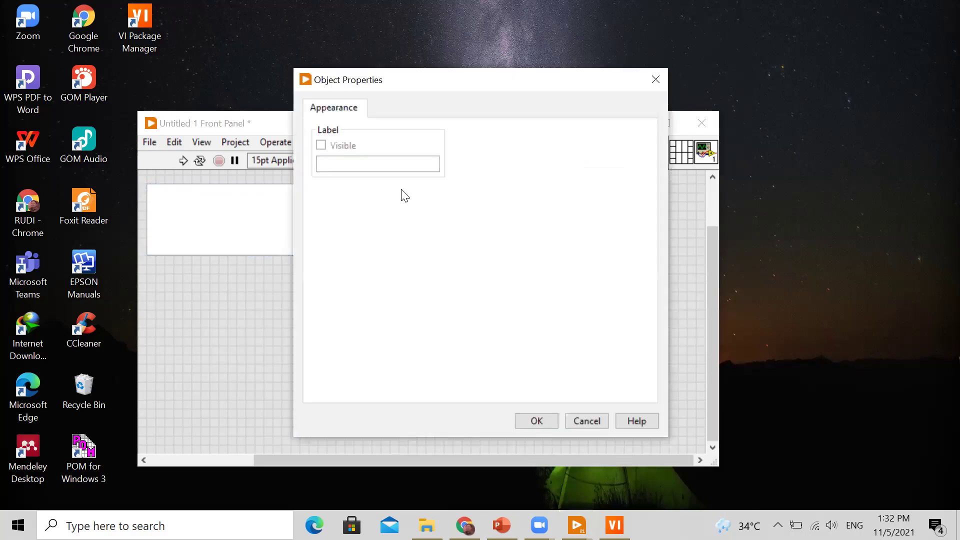
{"action": "left_click", "coordinate": [579, 421]}
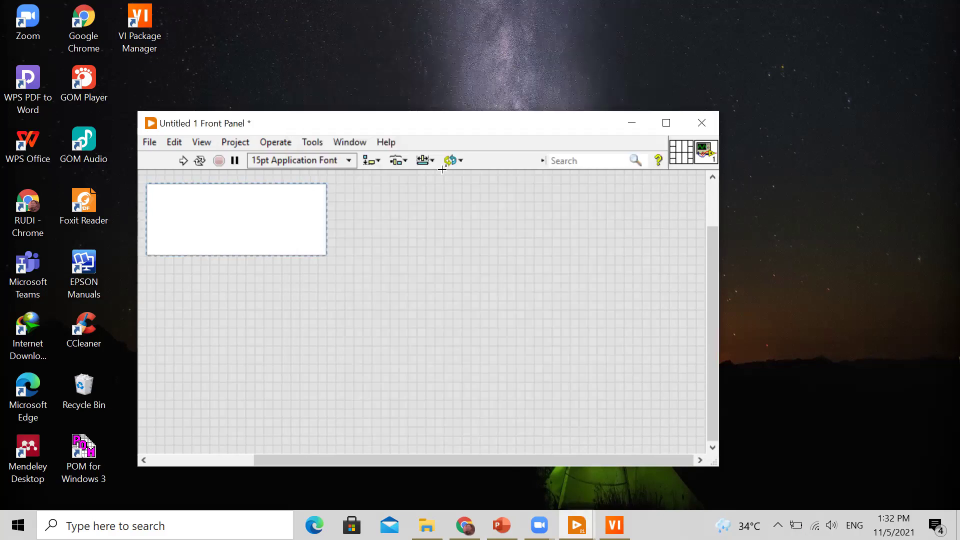
Send the flat box to the back, behind the x, y and x+y objects.
{"action": "left_click", "coordinate": [450, 160]}
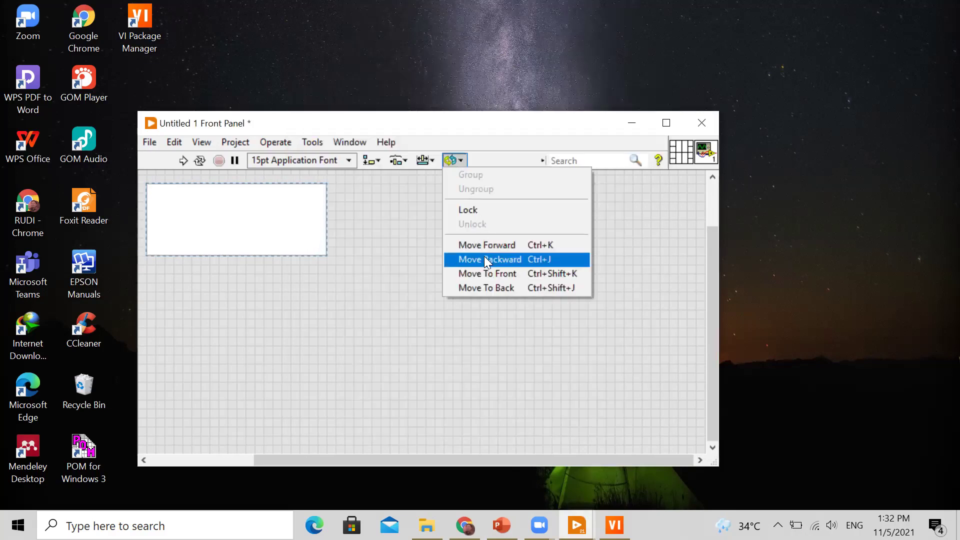
{"action": "left_click", "coordinate": [484, 286]}
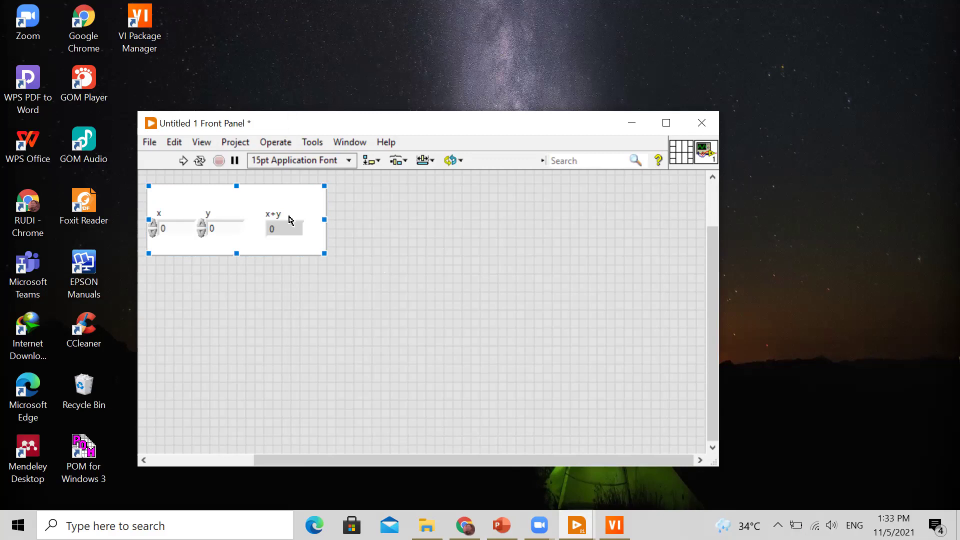
{"action": "left_click", "coordinate": [360, 237]}
Add a label decoration reading "Program Penjumlahan" above the controls and center it in the white box.
{"action": "right_click", "coordinate": [359, 239]}
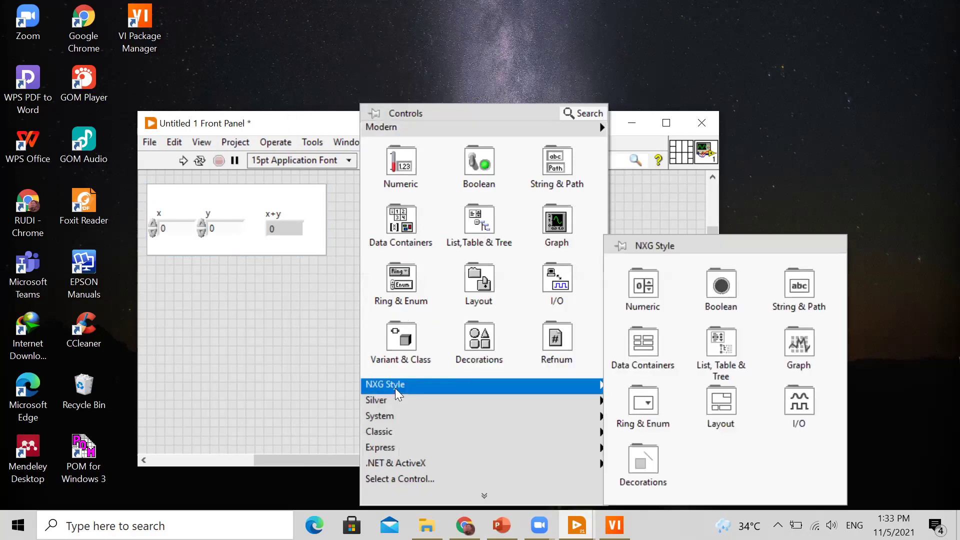
{"action": "mouse_move", "coordinate": [404, 343]}
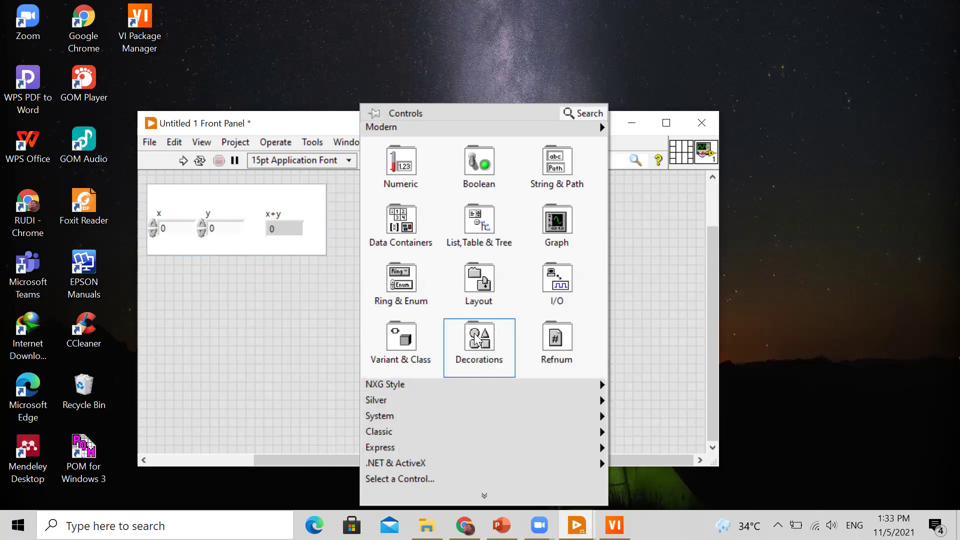
{"action": "mouse_move", "coordinate": [477, 340]}
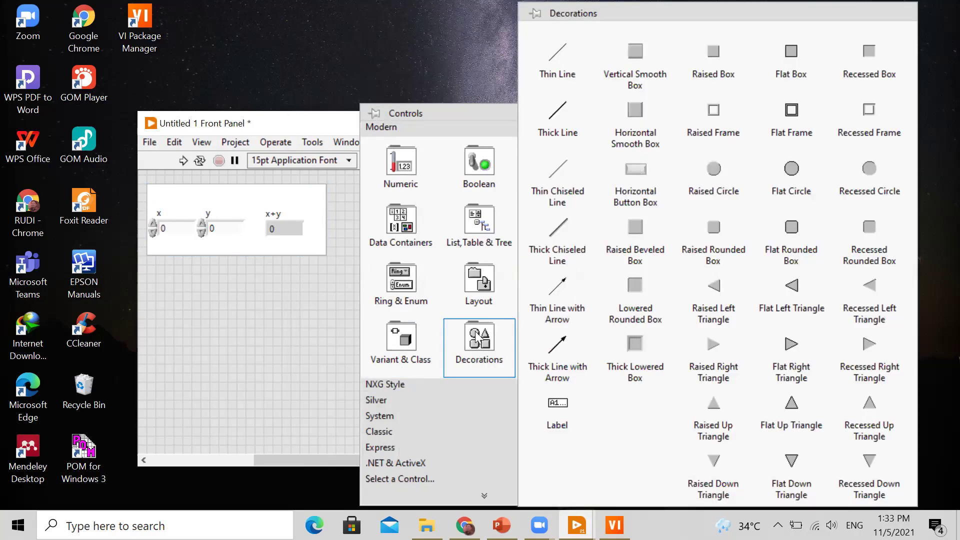
{"action": "left_click", "coordinate": [557, 422]}
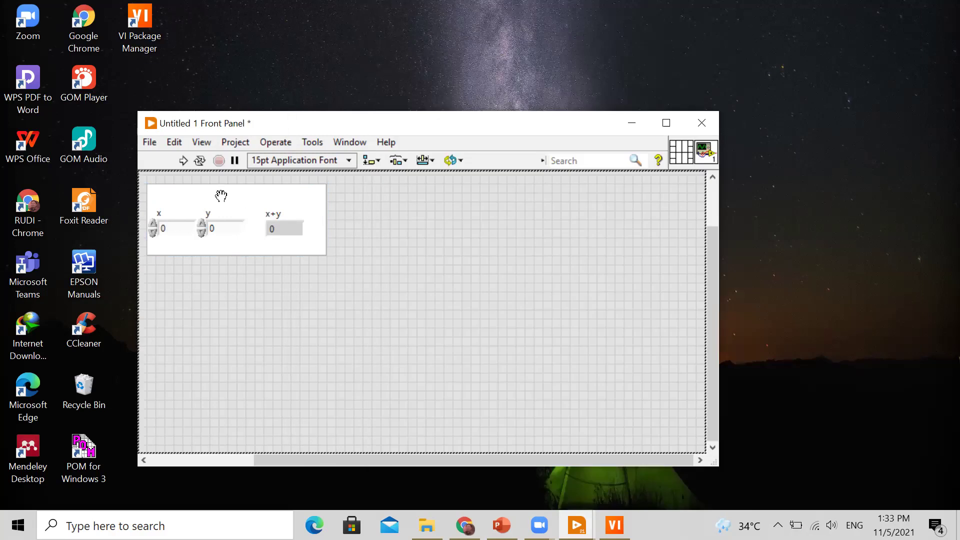
{"action": "left_click", "coordinate": [178, 195]}
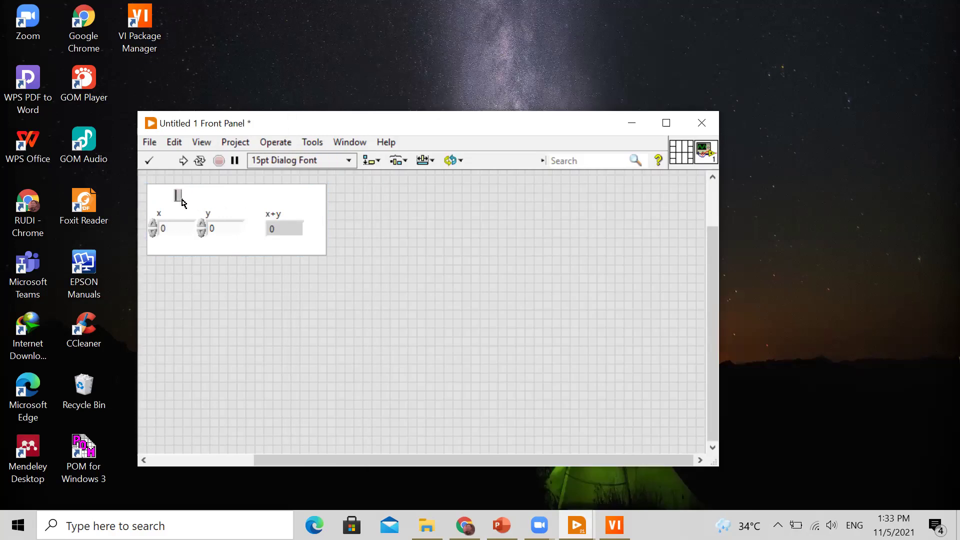
{"action": "type", "text": "Program Penju"}
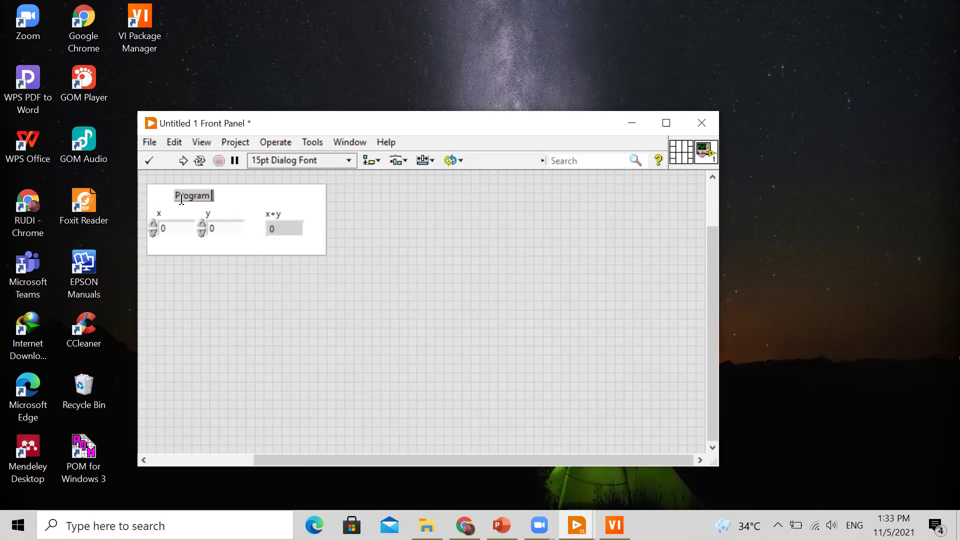
{"action": "type", "text": "mlahan"}
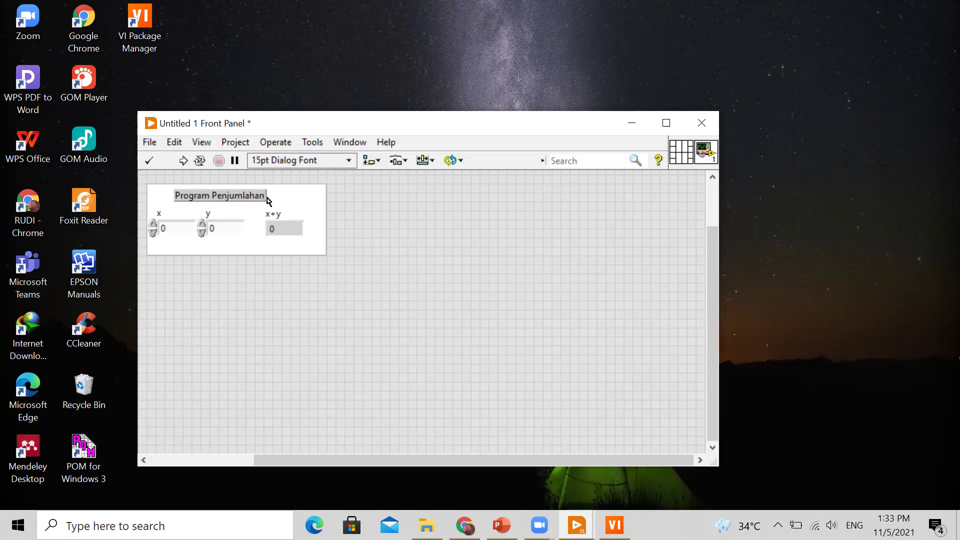
{"action": "left_click_drag", "start_coordinate": [176, 195], "coordinate": [269, 200]}
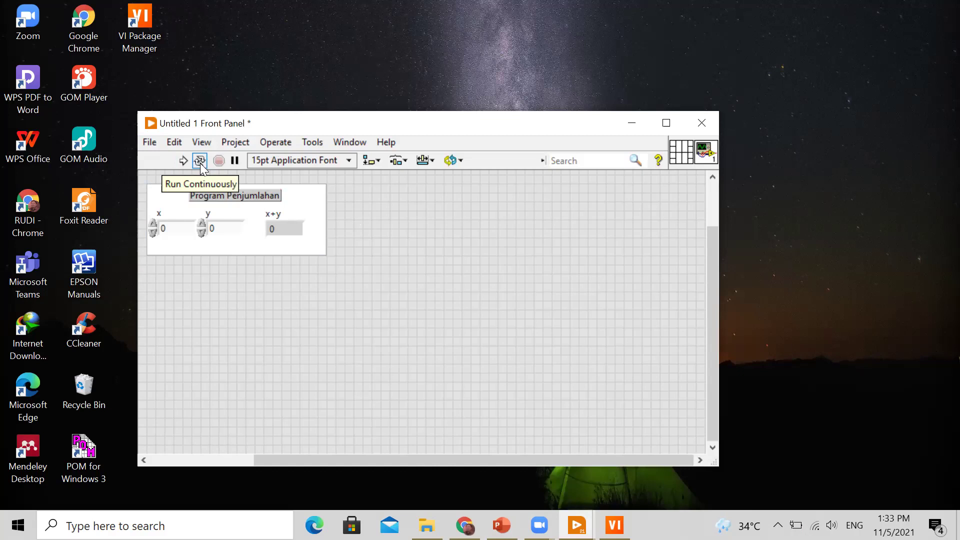
Maximize the front panel window and run the VI continuously.
{"action": "left_click", "coordinate": [665, 122]}
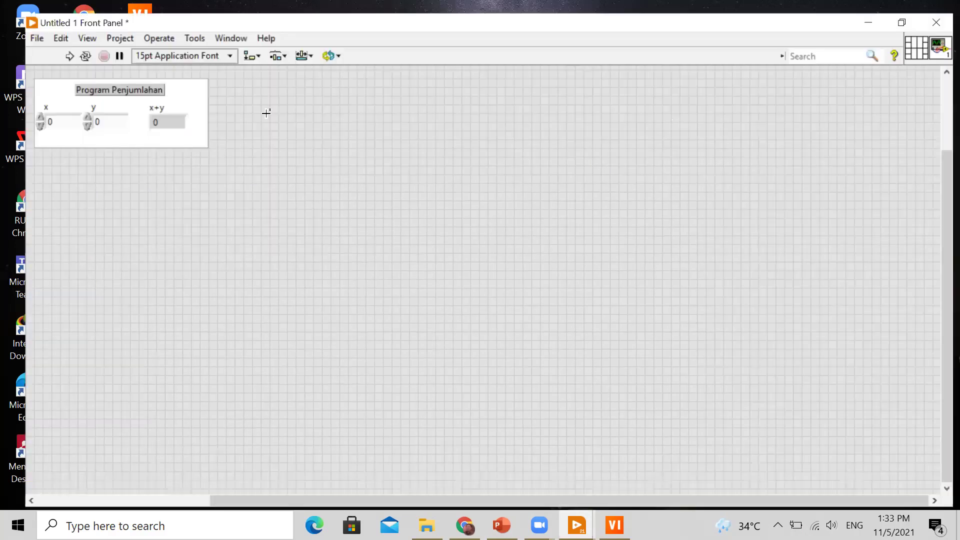
{"action": "left_click", "coordinate": [152, 110]}
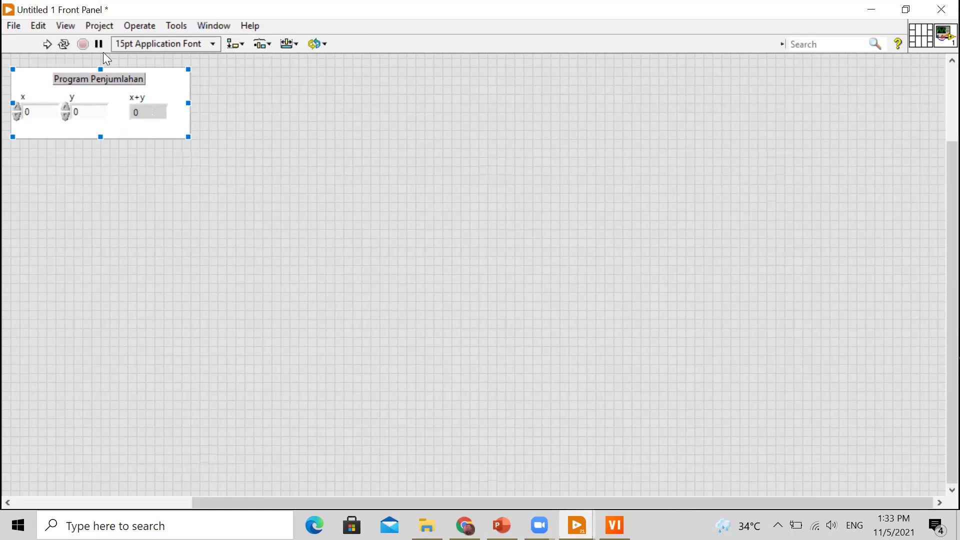
{"action": "left_click", "coordinate": [64, 44]}
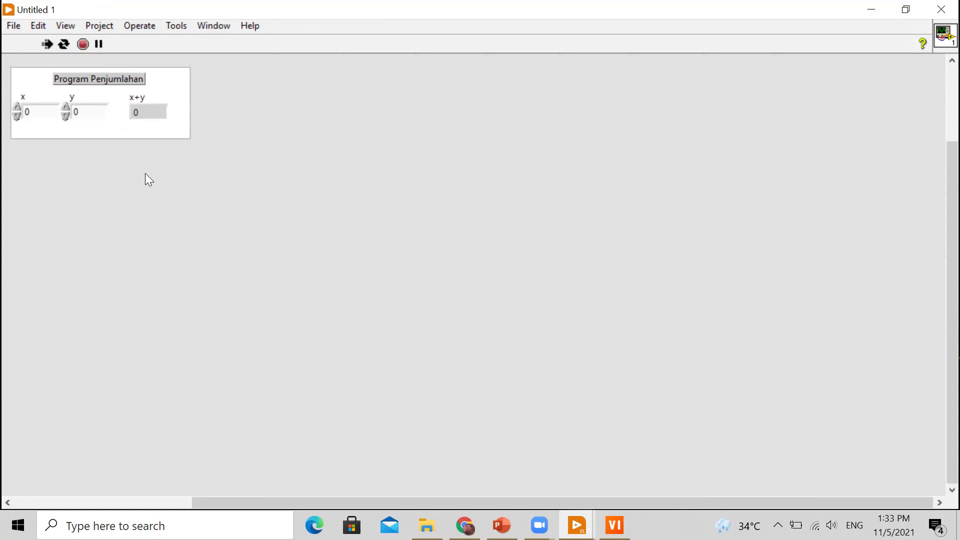
Increase the x control to 6 in the running VI.
{"action": "left_click", "coordinate": [17, 106]}
{"action": "left_click", "coordinate": [17, 106]}
{"action": "left_click", "coordinate": [17, 106]}
{"action": "left_click", "coordinate": [17, 106]}
{"action": "left_click", "coordinate": [17, 106]}
{"action": "left_click", "coordinate": [17, 106]}
Set the y control to 8.8 in the running VI and abort execution.
{"action": "left_click", "coordinate": [66, 107]}
{"action": "left_click", "coordinate": [66, 107]}
{"action": "left_click", "coordinate": [85, 112]}
{"action": "left_click", "coordinate": [151, 127]}
{"action": "left_click", "coordinate": [66, 107]}
{"action": "left_click", "coordinate": [67, 107]}
{"action": "left_click", "coordinate": [83, 43]}
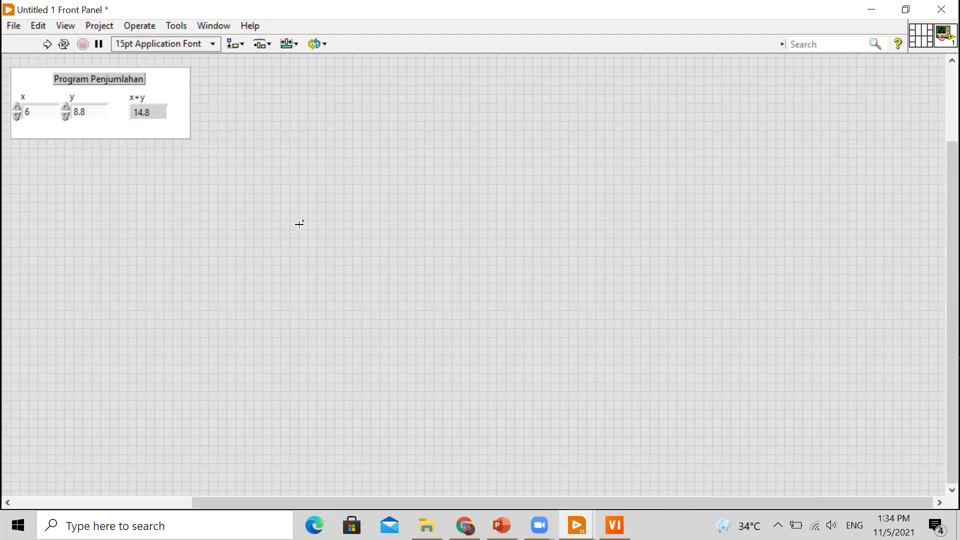